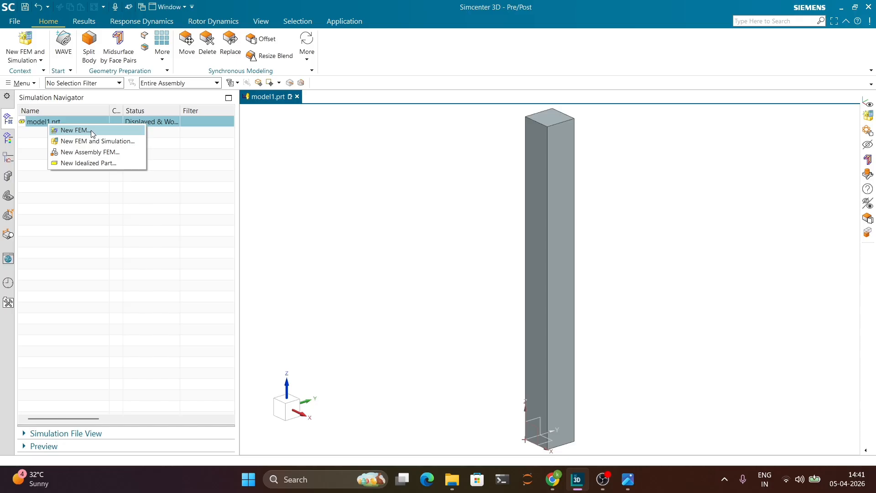
- Create the FEM file model1_fem1.fem from model1.prt using the Simcenter Nastran template, an idealized part and the Structural analysis type
left_click(83, 130)
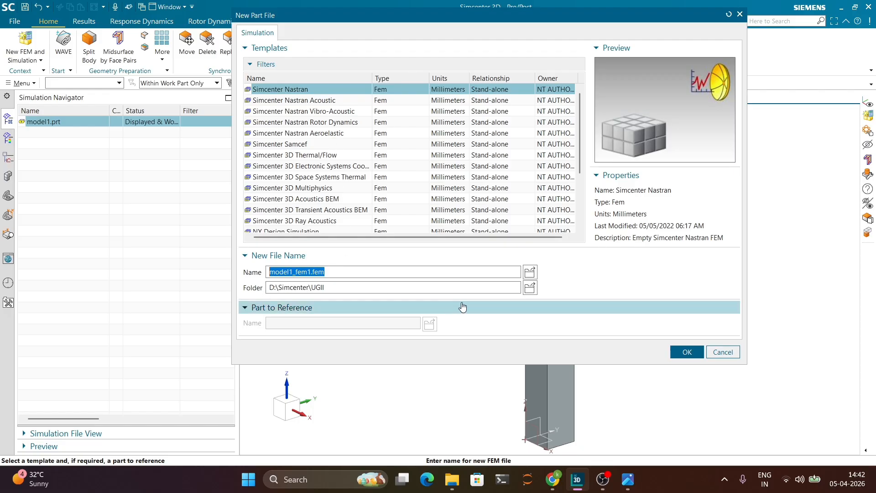
left_click(683, 351)
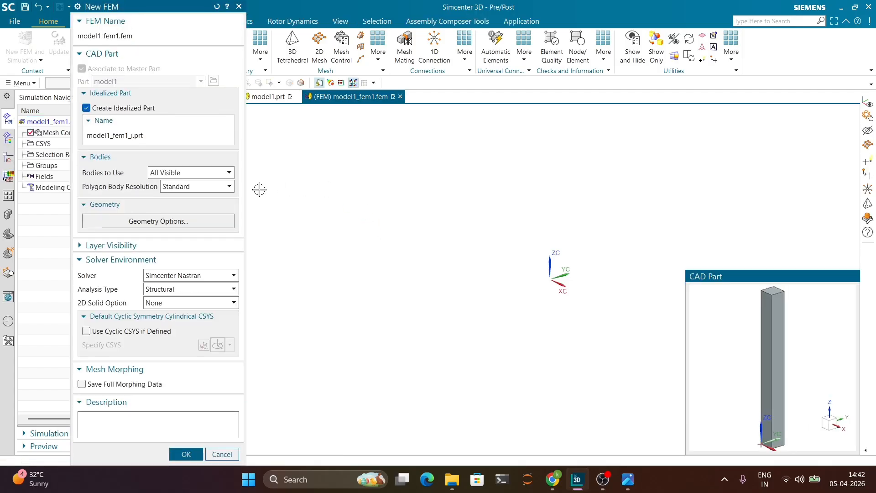
left_click_drag(167, 8, 329, 9)
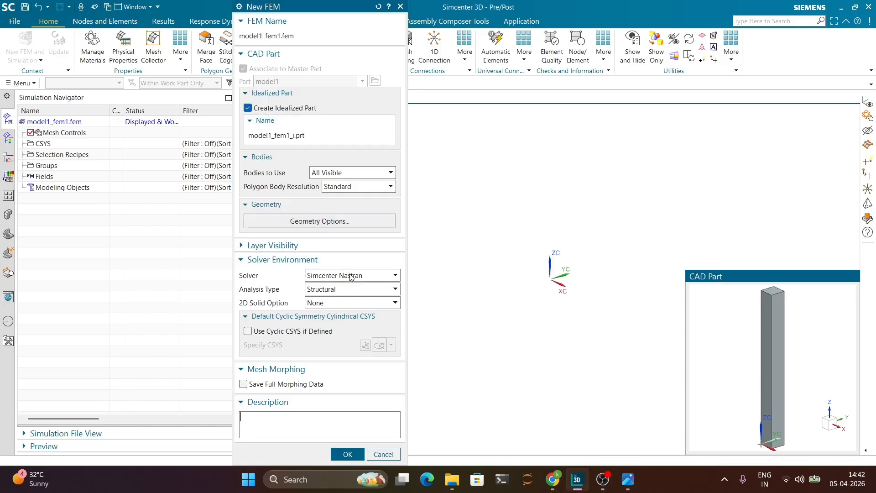
left_click(340, 290)
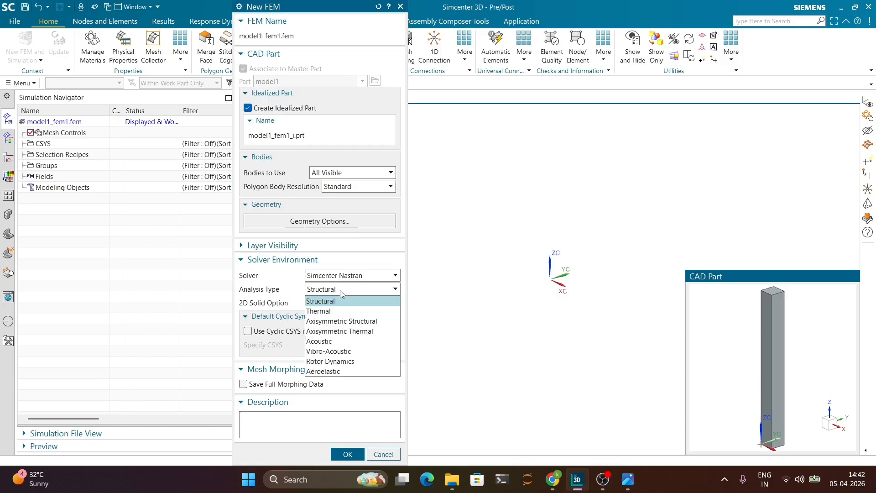
left_click(340, 290)
left_click(340, 291)
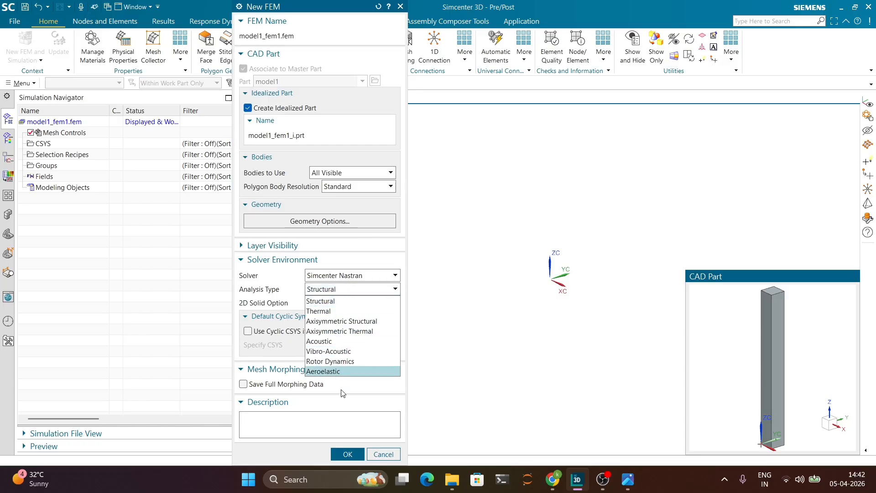
left_click(350, 455)
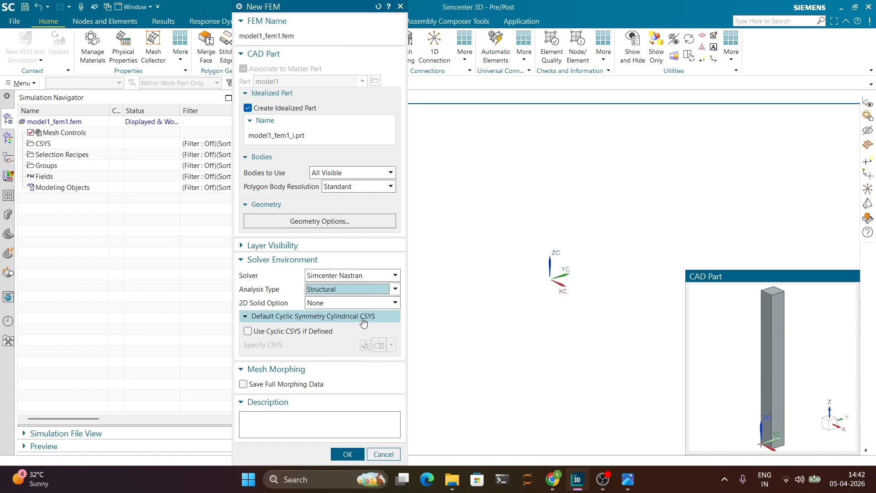
left_click(341, 451)
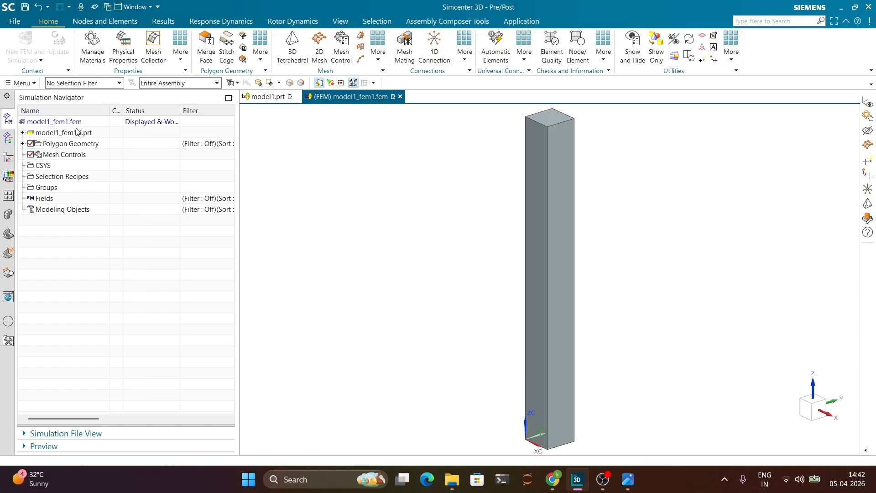
left_click(7, 139)
left_click(7, 161)
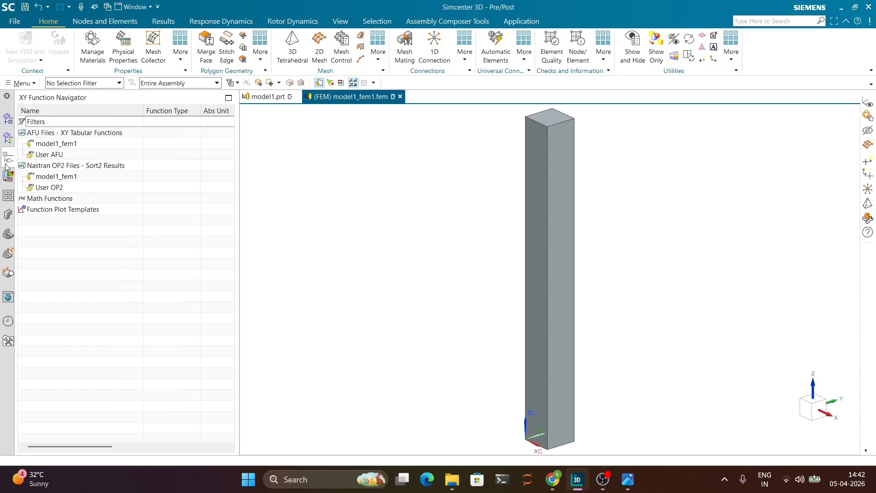
left_click(9, 177)
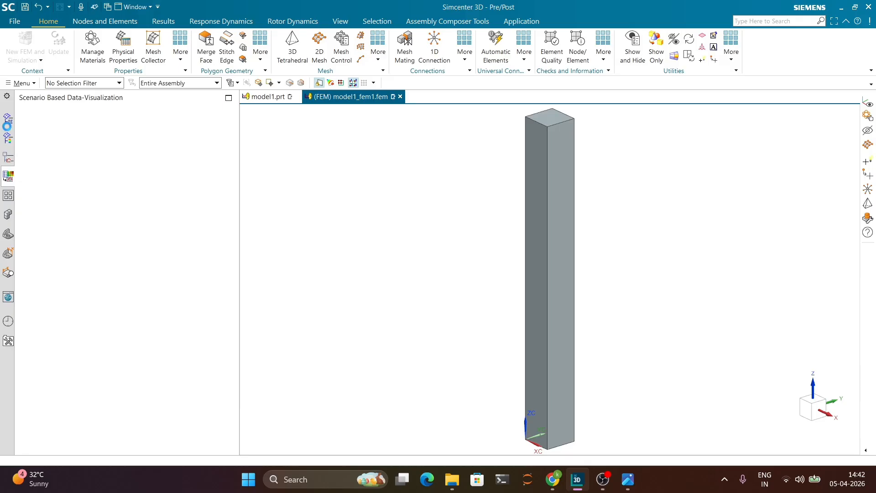
left_click(7, 124)
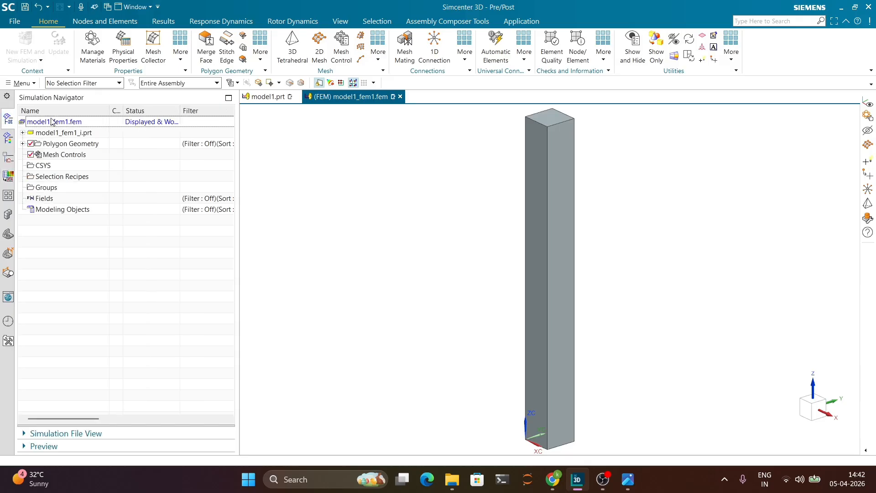
- Examine the new FEM's tree, including the idealized part, the polygon body with its visibility, and the mesh controls
left_click(59, 125)
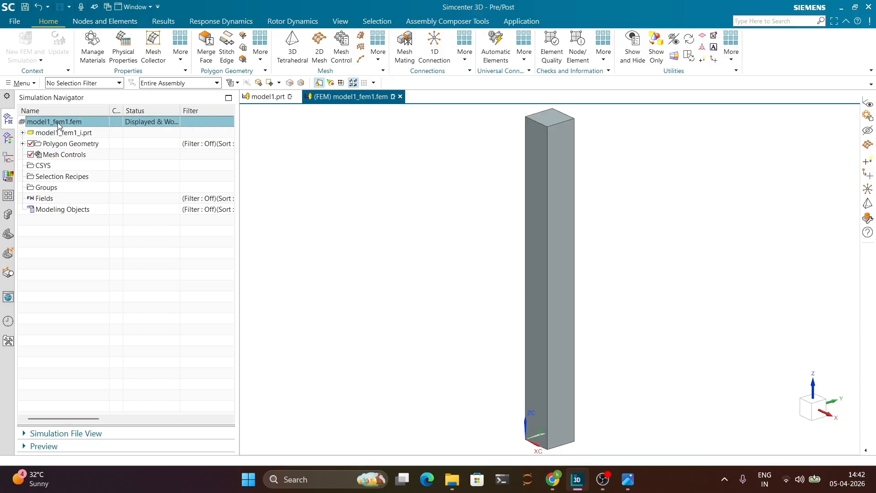
left_click(23, 132)
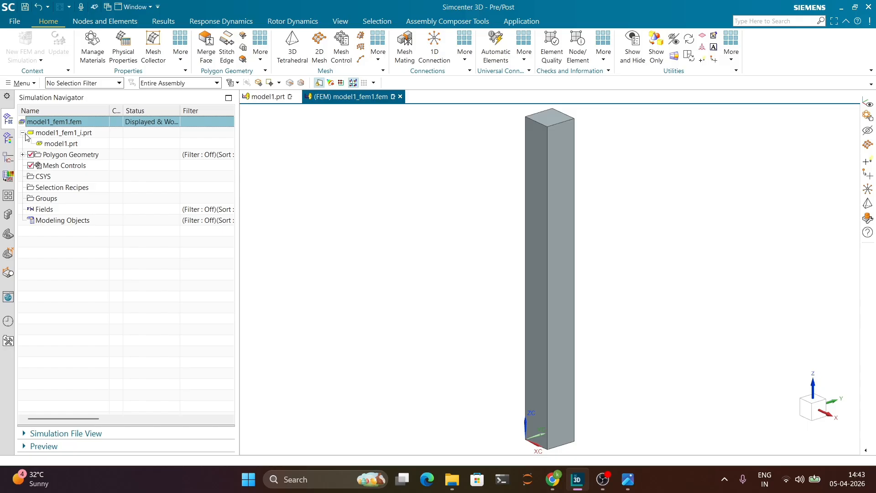
left_click(63, 144)
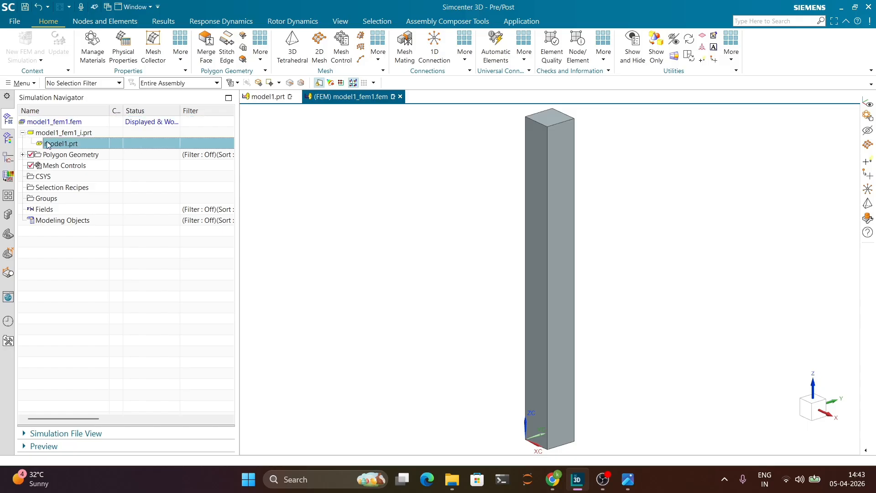
left_click(23, 133)
left_click(22, 143)
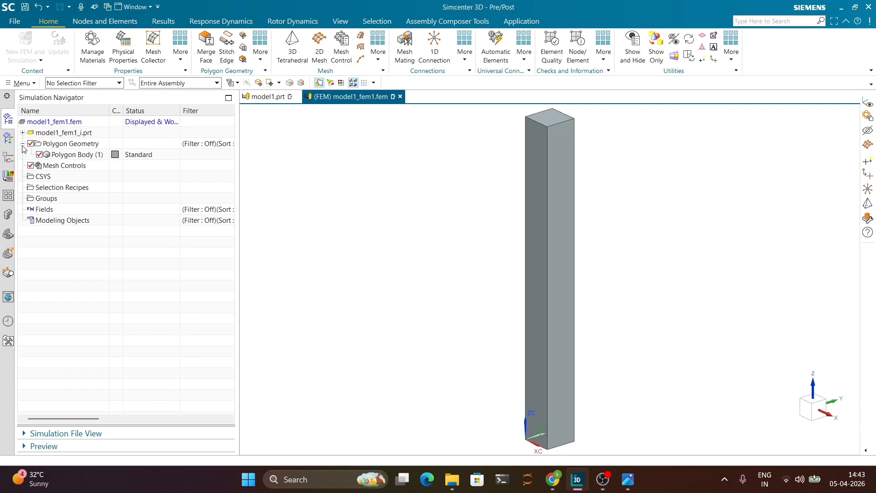
left_click(40, 155)
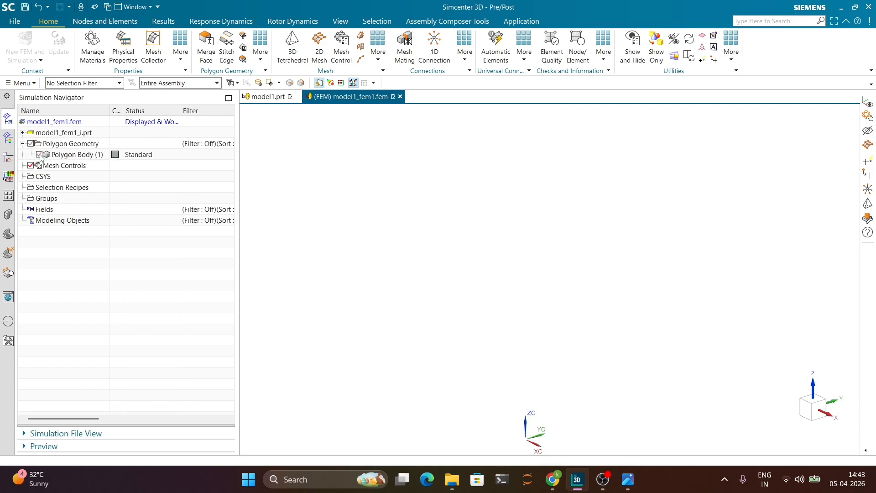
left_click(39, 155)
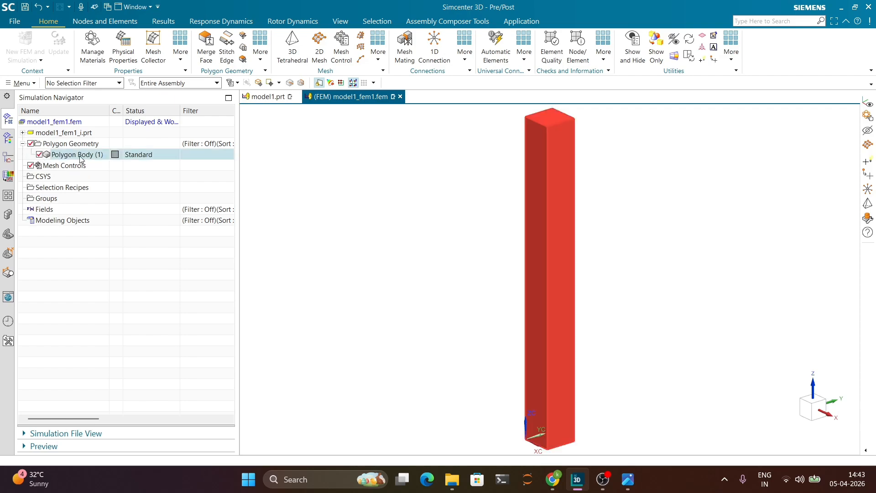
left_click(56, 166)
left_click(22, 144)
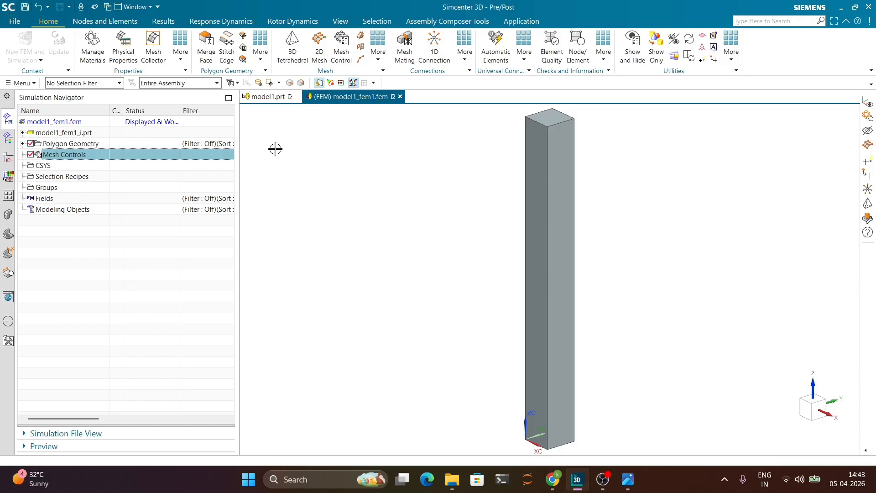
- Start a mesh collector with the 3D element family and Solid type, and begin a new PSOLID physical property for it
scroll(315, 184, "down", 2)
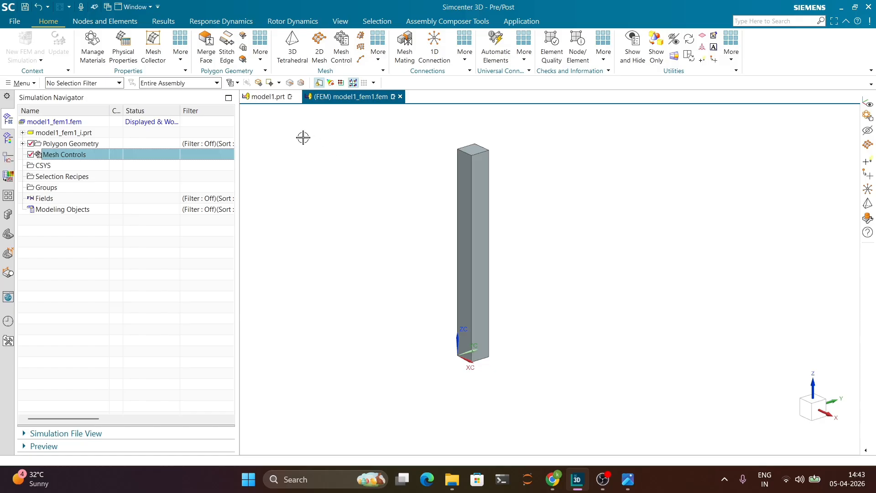
left_click(157, 57)
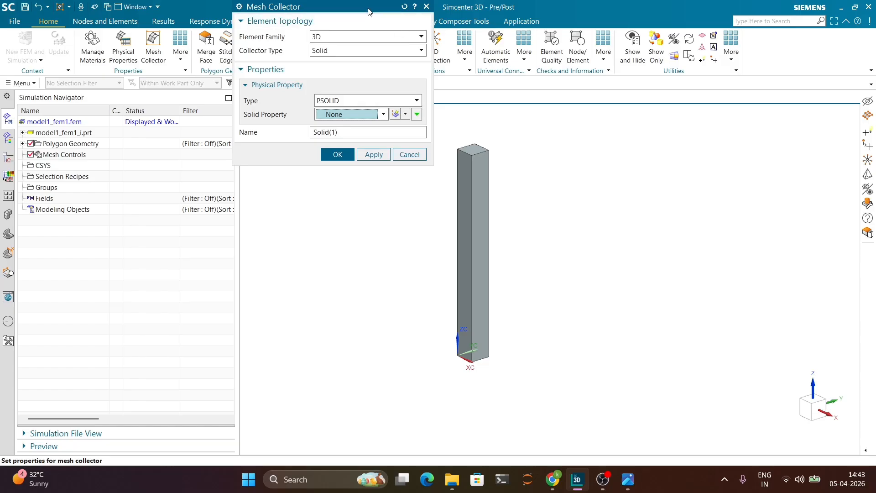
left_click_drag(370, 11, 268, 32)
left_click(253, 57)
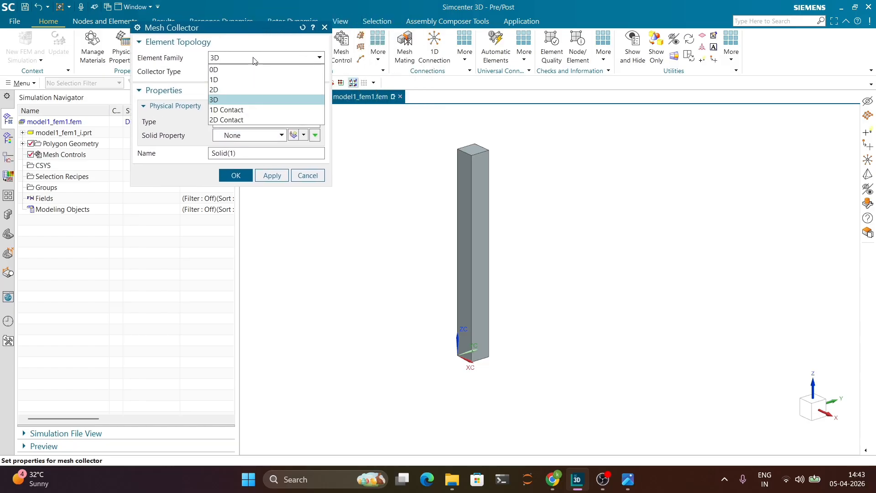
left_click(252, 60)
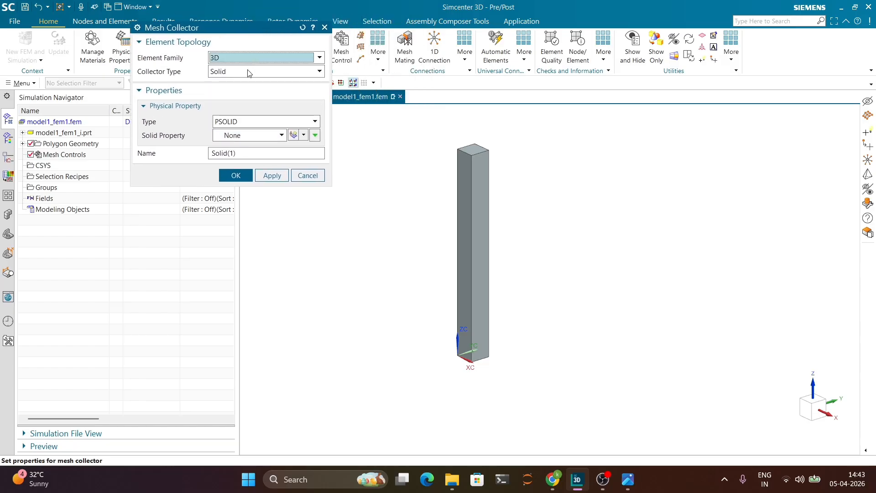
left_click(271, 137)
left_click(272, 138)
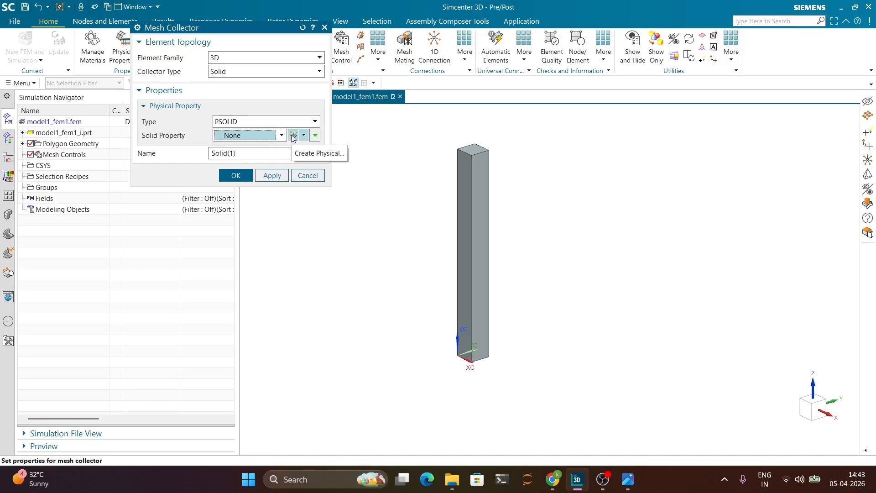
left_click(293, 135)
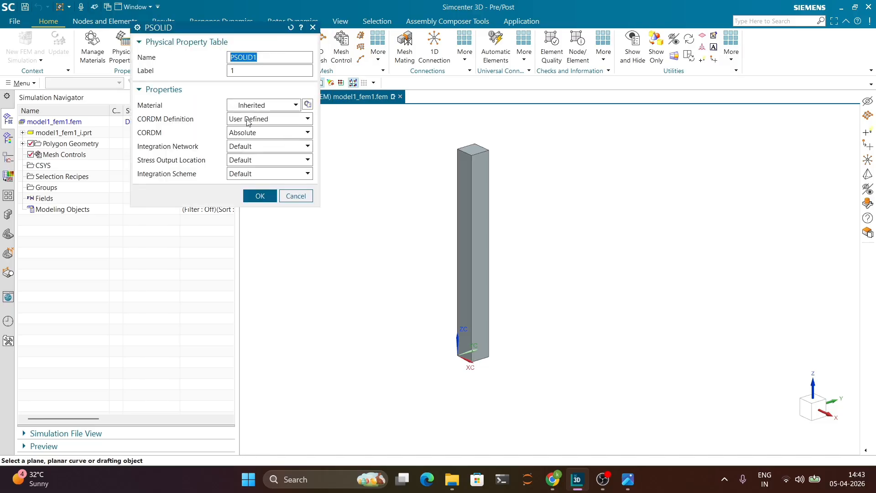
- Open the library material list for the PSOLID property's material and look through the available materials
left_click(284, 106)
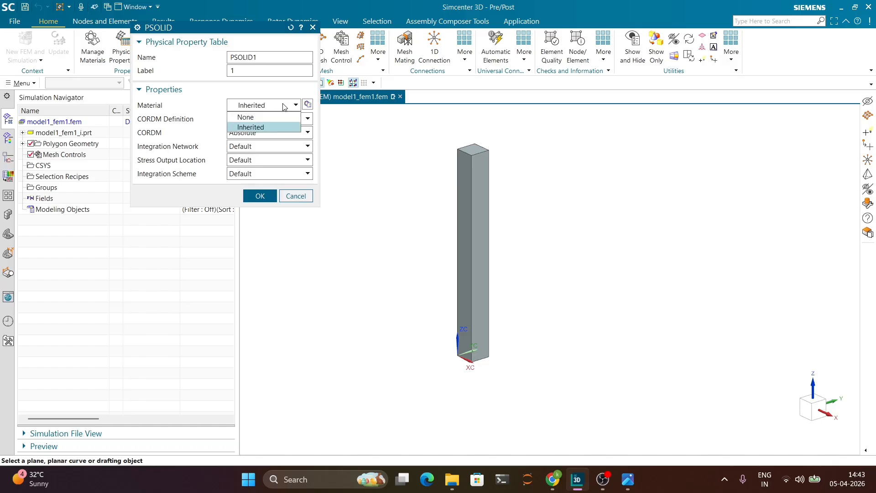
left_click(274, 129)
left_click(308, 106)
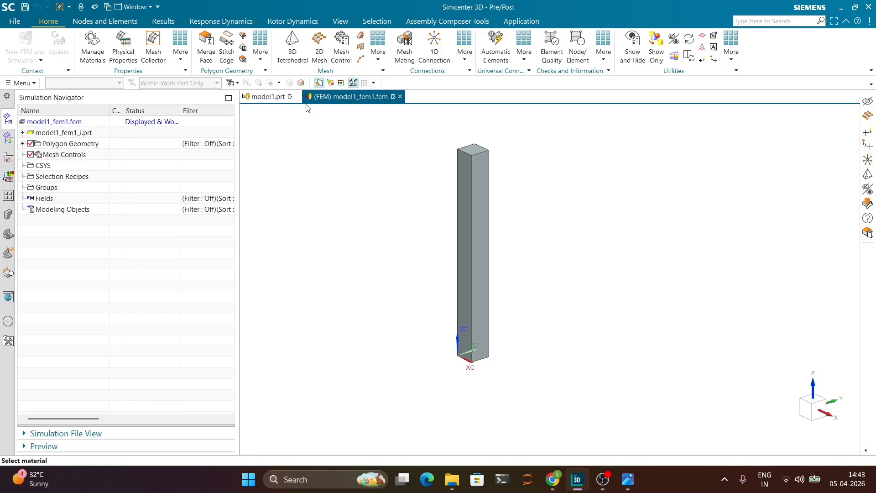
scroll(204, 190, "down", 1)
scroll(204, 189, "down", 20)
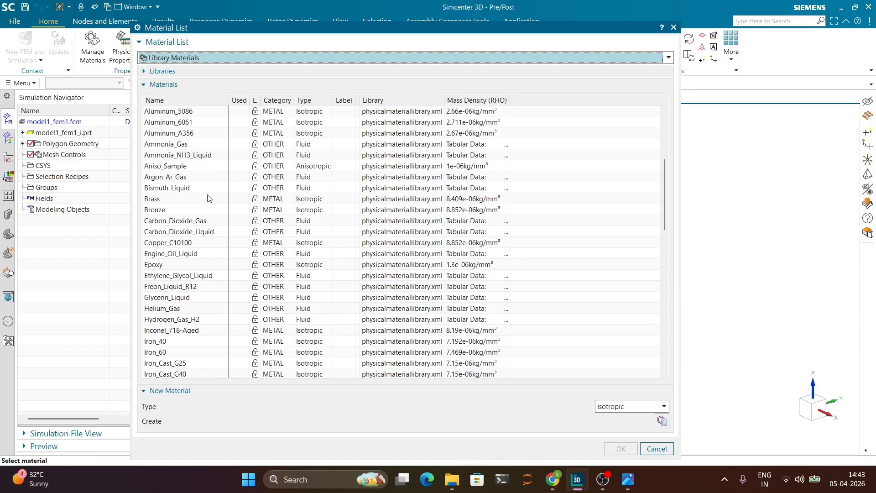
scroll(208, 197, "up", 20)
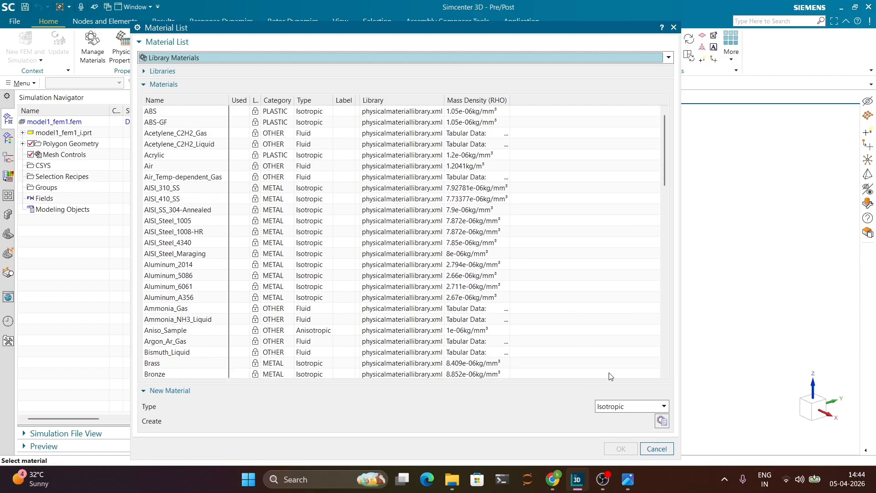
left_click(662, 421)
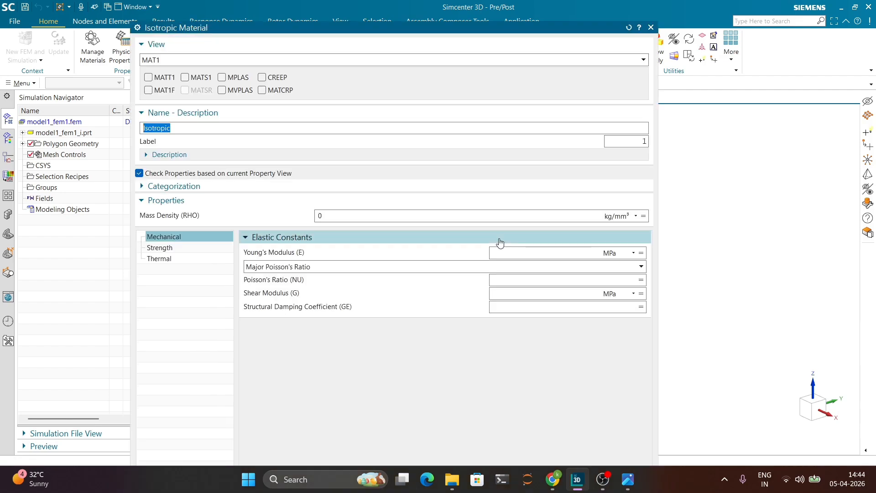
left_click_drag(441, 36, 441, 8)
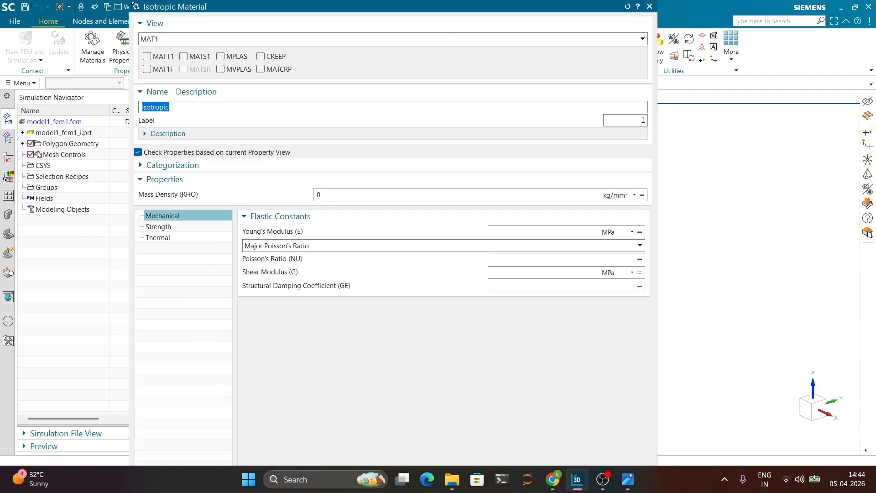
left_click_drag(207, 9, 273, 2)
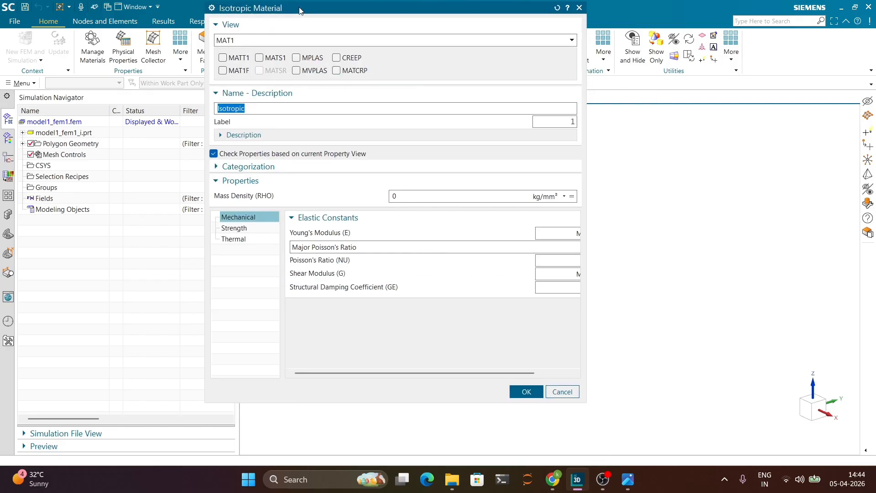
left_click(545, 393)
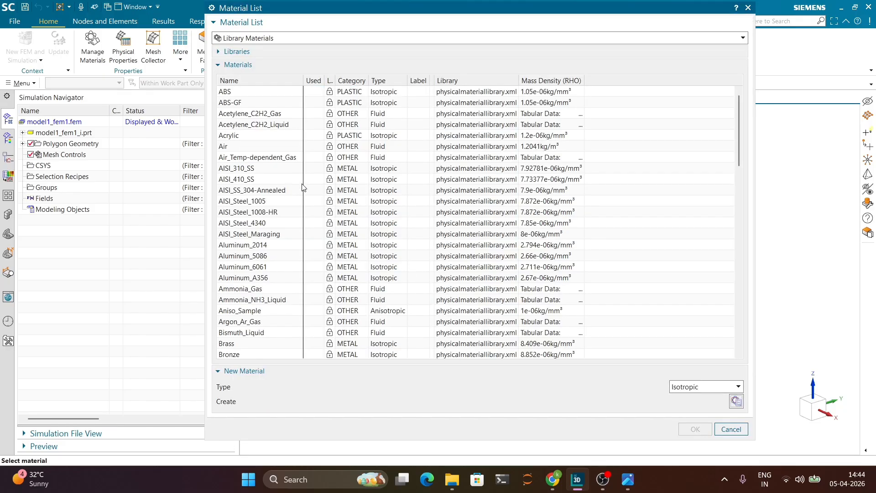
- Assign the library material Aluminum_6061 to the PSOLID1 property and accept the property for the mesh collector
left_click(256, 267)
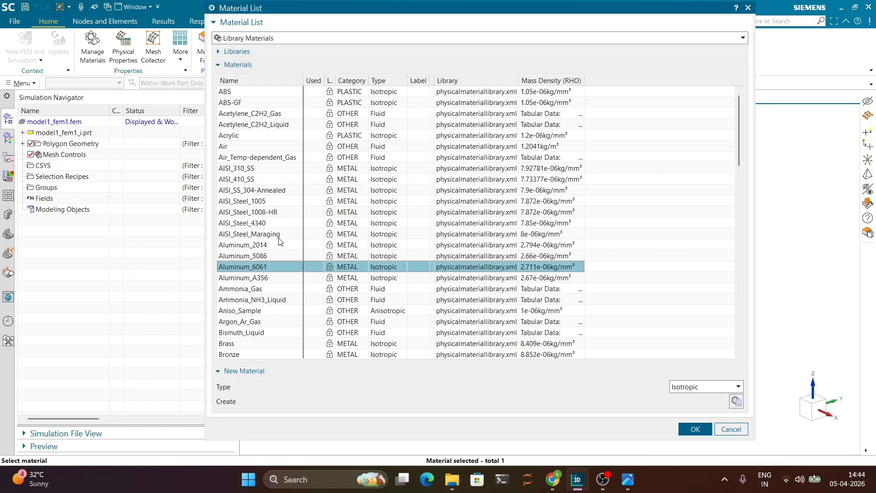
left_click(682, 425)
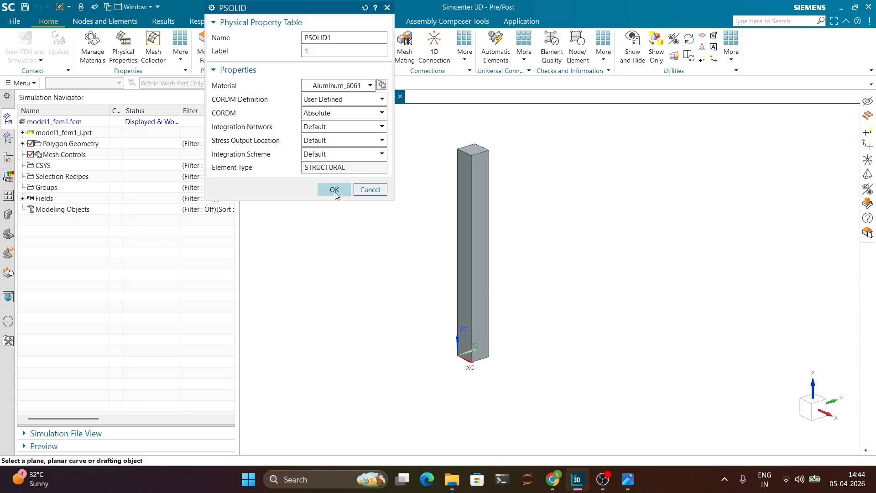
left_click(334, 189)
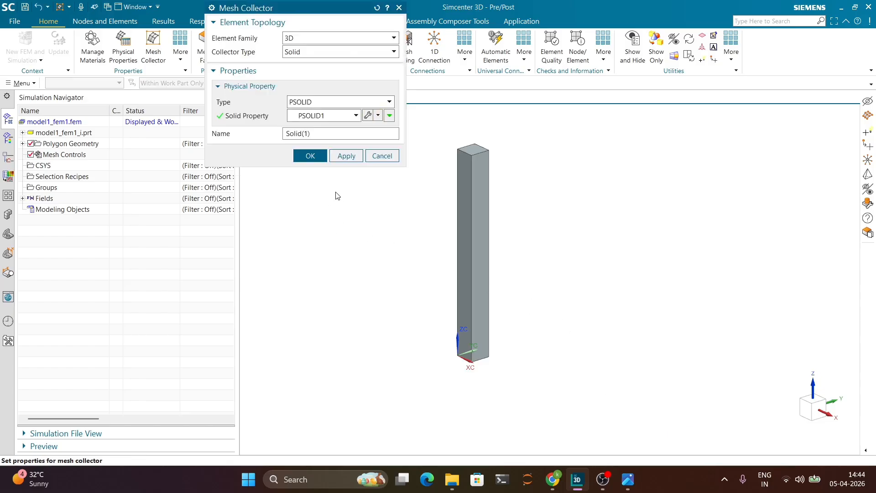
- Name the solid mesh collector Aluminium and create it
double_click(304, 134)
type("Aluminium")
left_click(307, 156)
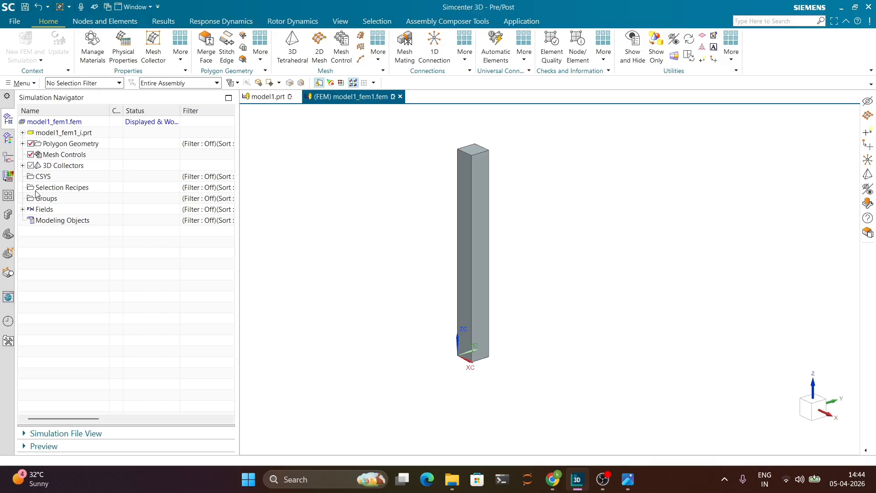
- Start a CTETRA(10) 3D tetrahedral mesh on the bar body with the automatically calculated element size of 85 mm
left_click(23, 166)
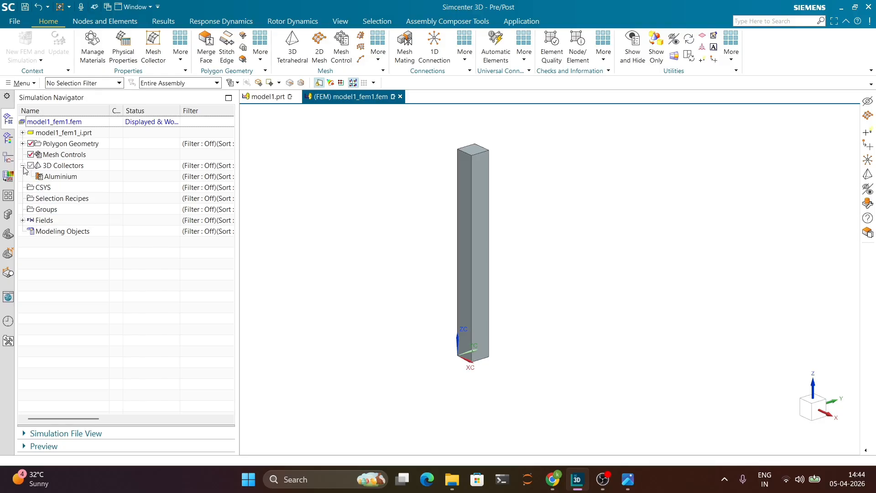
left_click(67, 178)
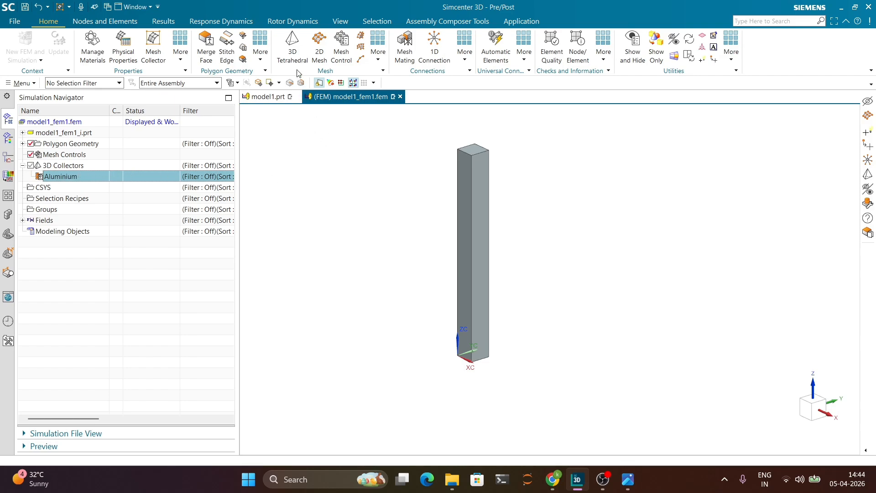
left_click(291, 49)
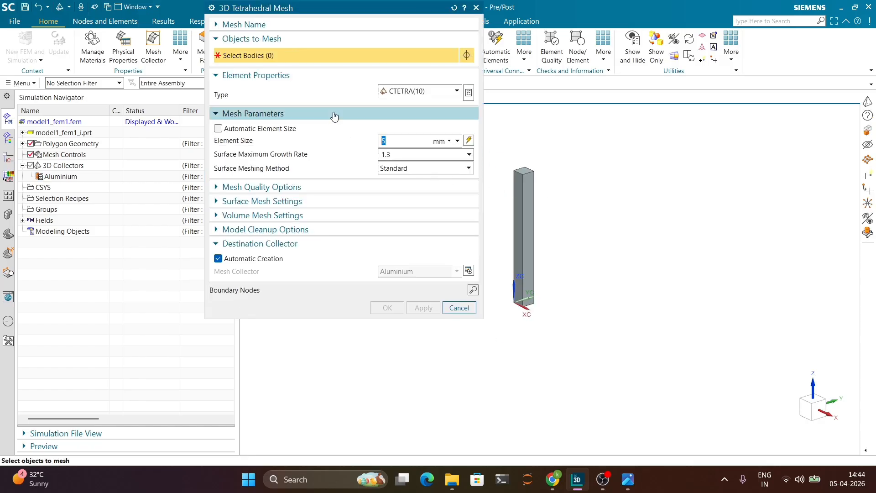
left_click_drag(499, 147, 573, 354)
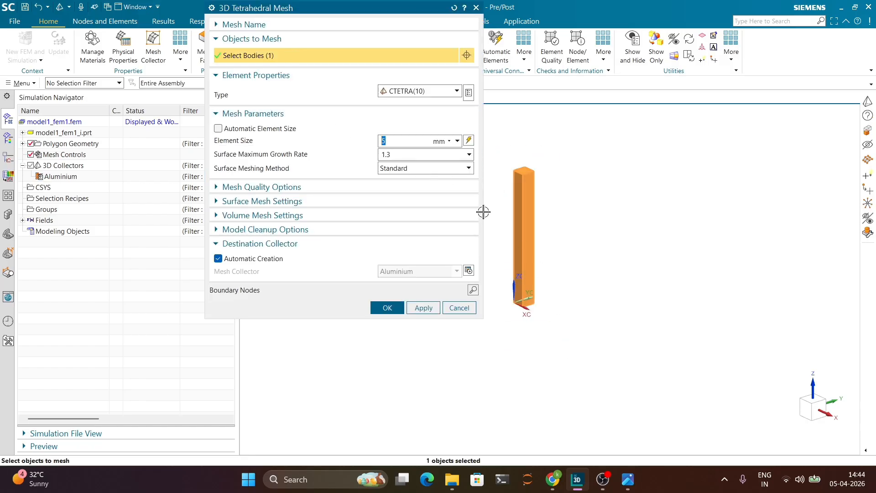
left_click(470, 142)
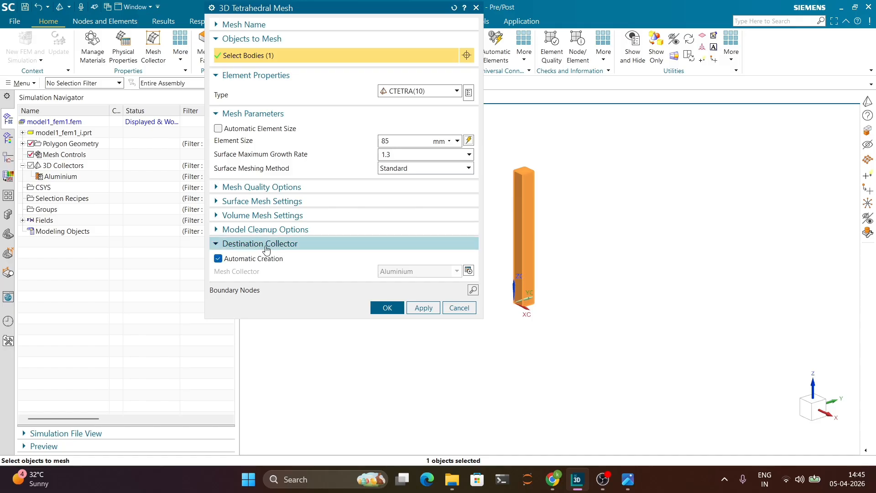
- Turn off automatic collector creation, assign the mesh to the Aluminium collector, and generate it on the bar
left_click(218, 259)
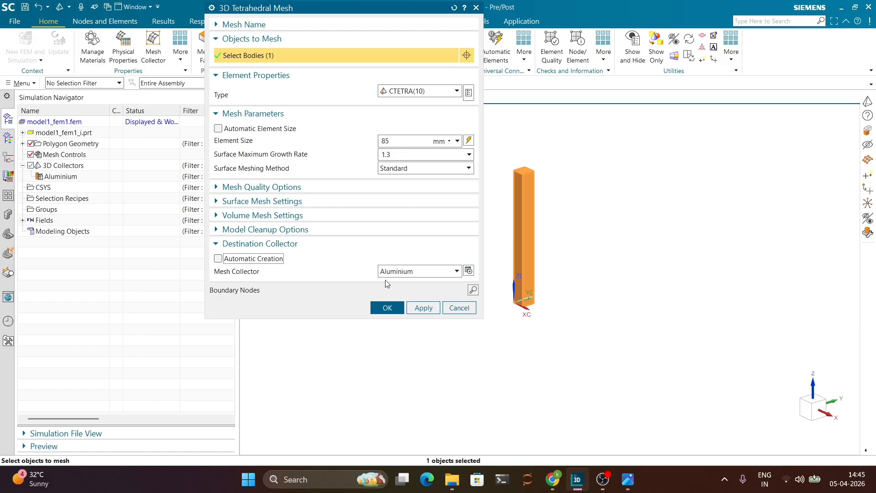
left_click(388, 308)
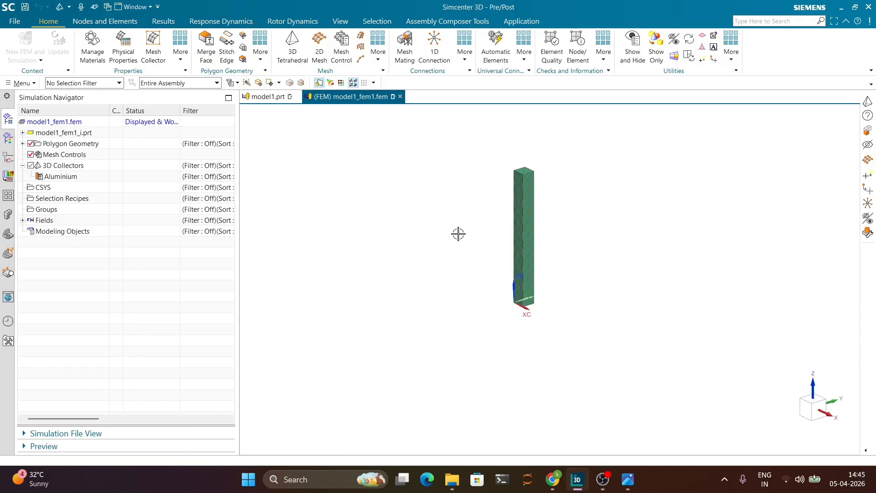
scroll(566, 184, "up", 4)
scroll(427, 184, "up", 2)
scroll(472, 196, "down", 5)
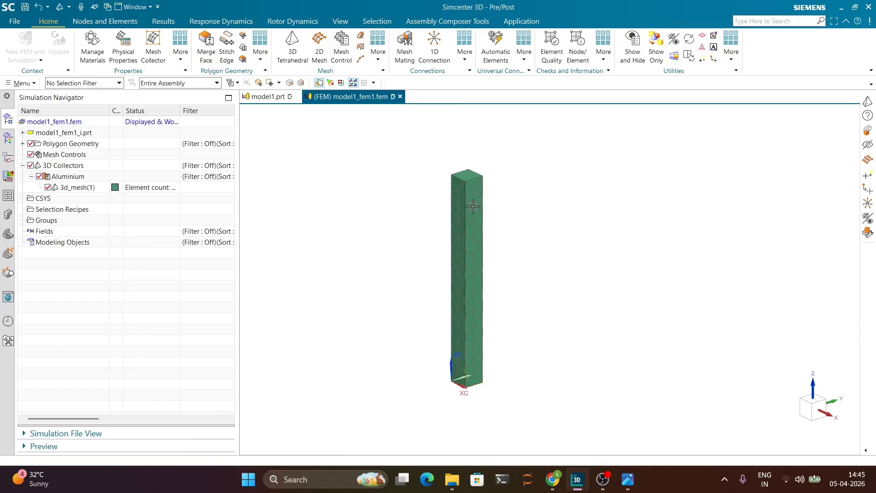
scroll(438, 189, "up", 2)
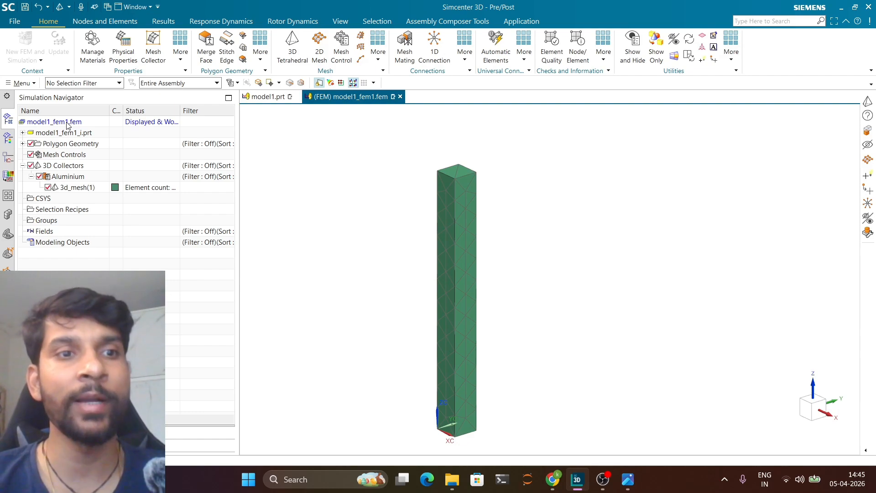
- Switch to the Simcenter workflow.png image to review the part, FEM and simulation file stages, and return to Simcenter 3D
left_click(628, 478)
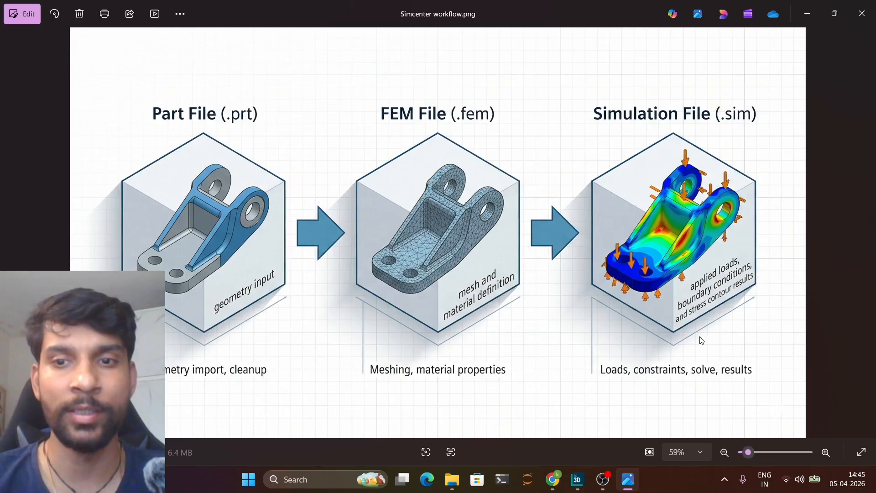
left_click(627, 478)
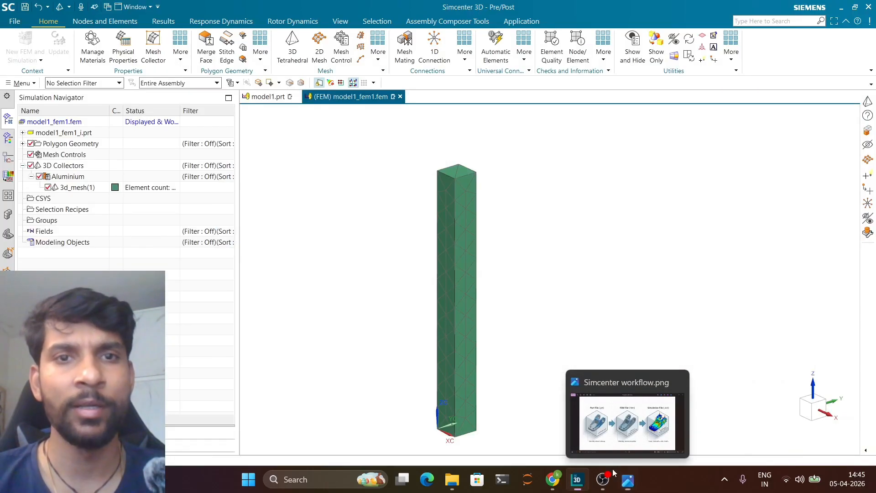
- Create the Simcenter Nastran simulation model1_fem1_sim1.sim from model1_fem1.fem, and close the Solution dialog without creating a solution
left_click(72, 123)
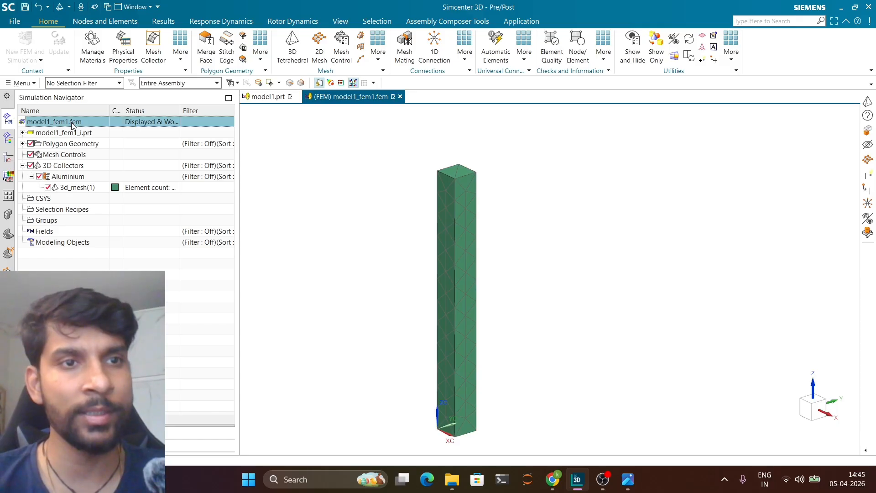
right_click(72, 124)
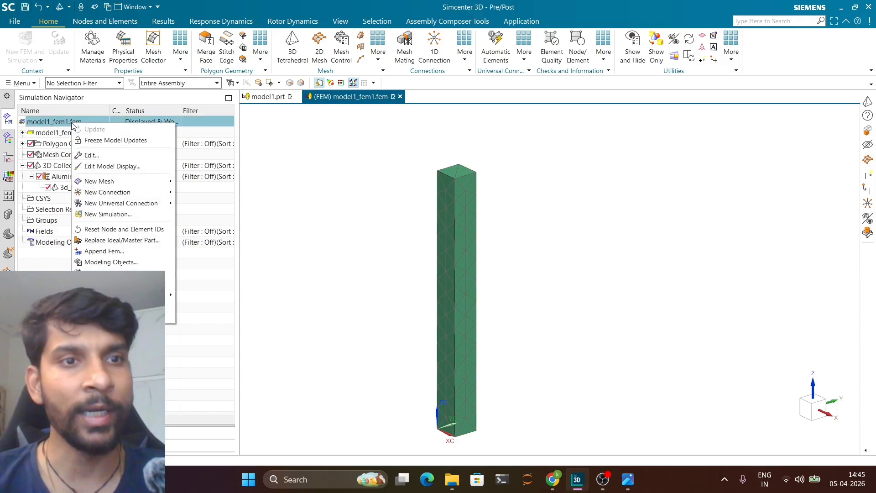
left_click(120, 216)
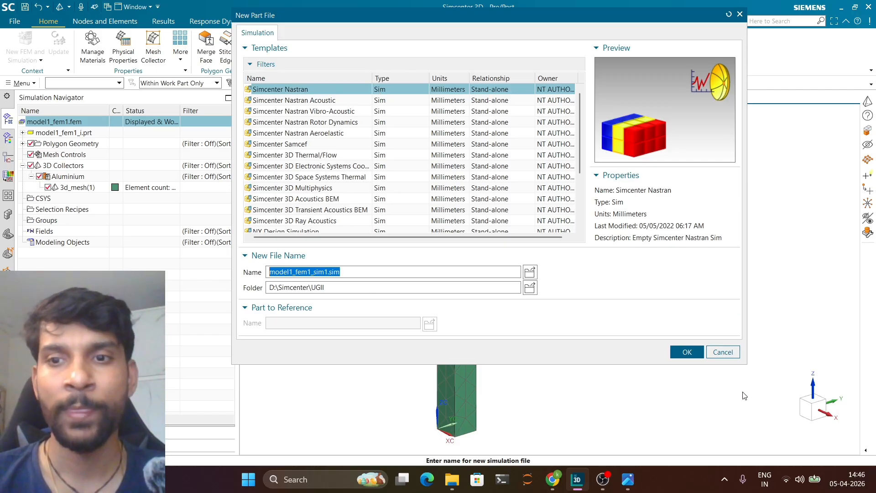
left_click(687, 352)
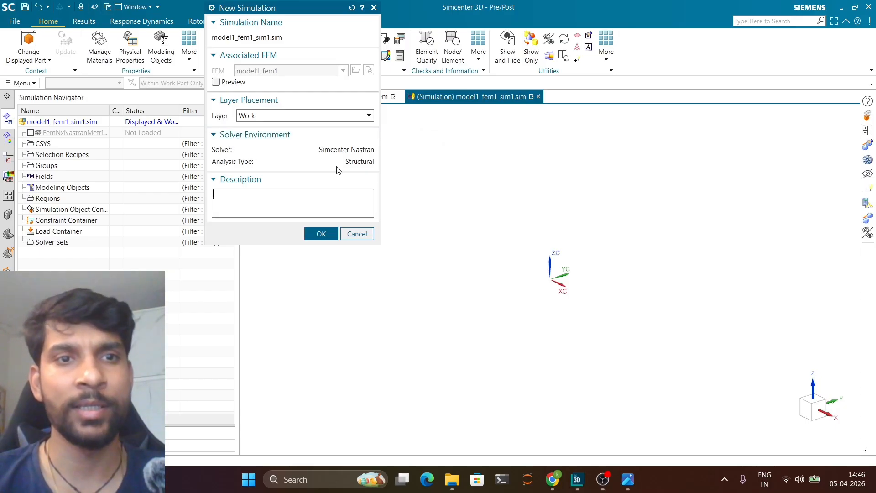
left_click(321, 234)
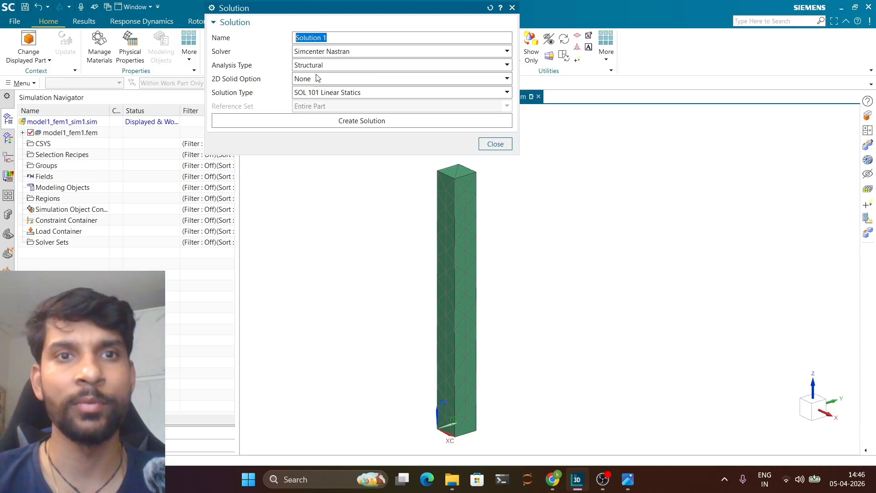
left_click(495, 144)
scroll(364, 195, "down", 3)
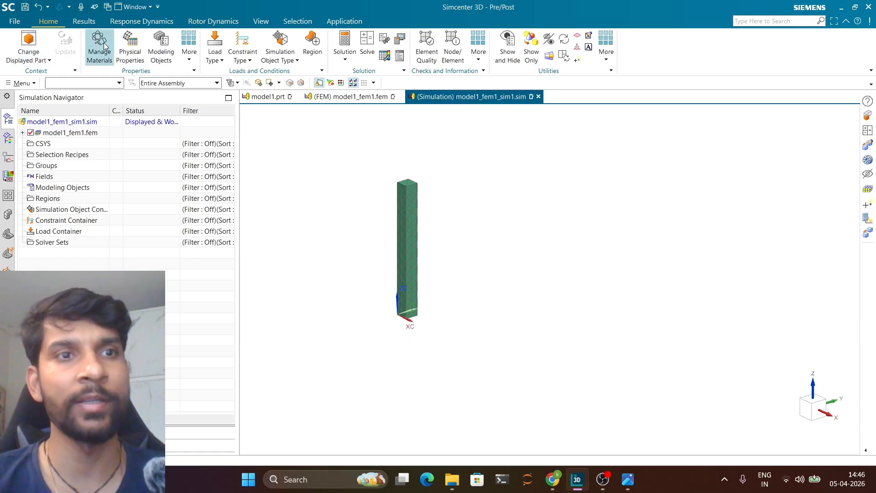
- Look through the available load types, constraint types and simulation object types
left_click(223, 61)
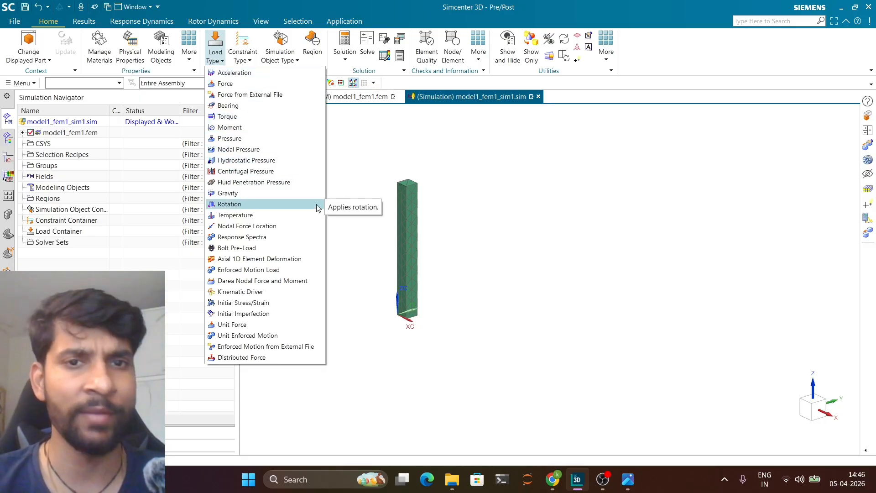
left_click(371, 157)
left_click(242, 57)
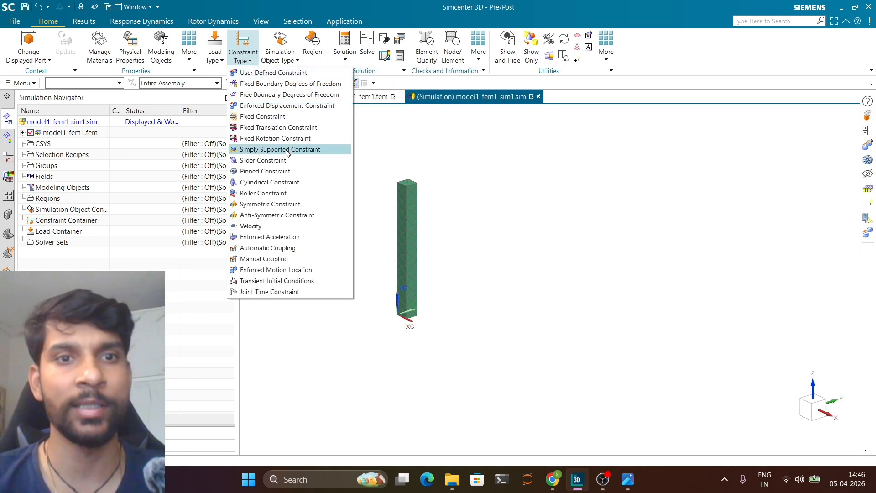
left_click(401, 151)
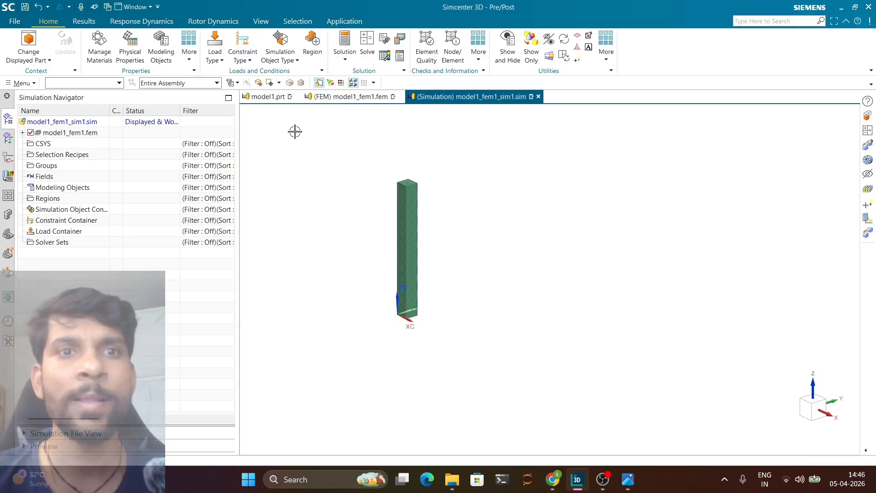
left_click(290, 60)
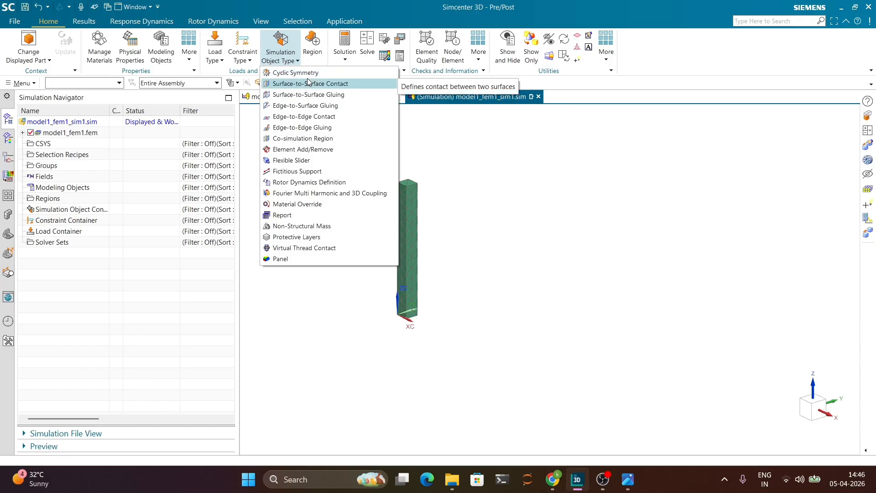
left_click(428, 159)
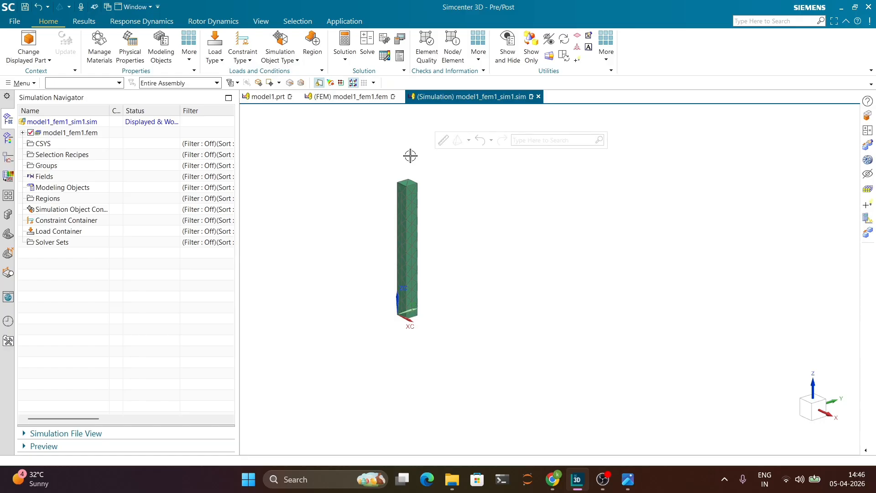
- Apply a Fixed Constraint to the top end face of the bar and select it in the Constraint Container
left_click(246, 61)
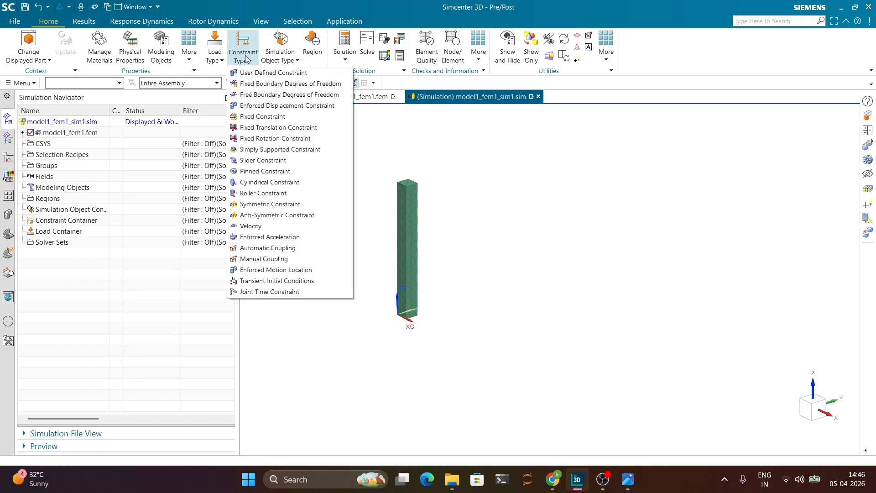
left_click(257, 116)
scroll(410, 192, "up", 5)
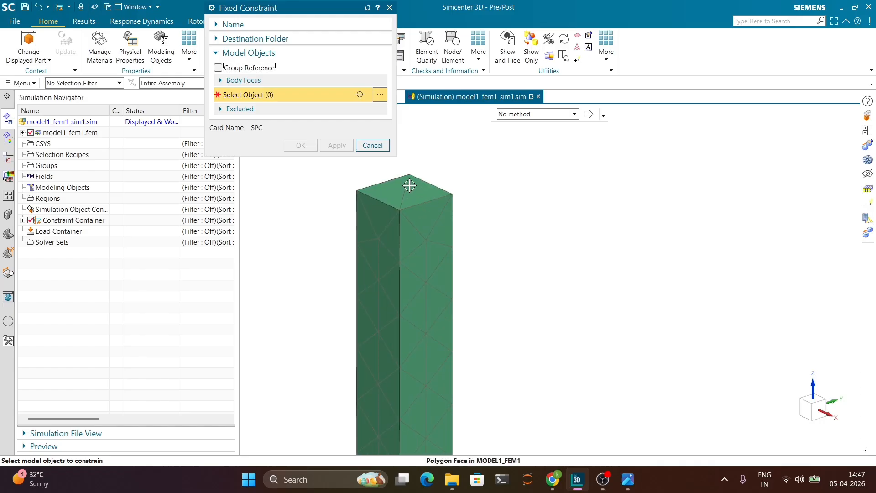
left_click(408, 191)
left_click(299, 159)
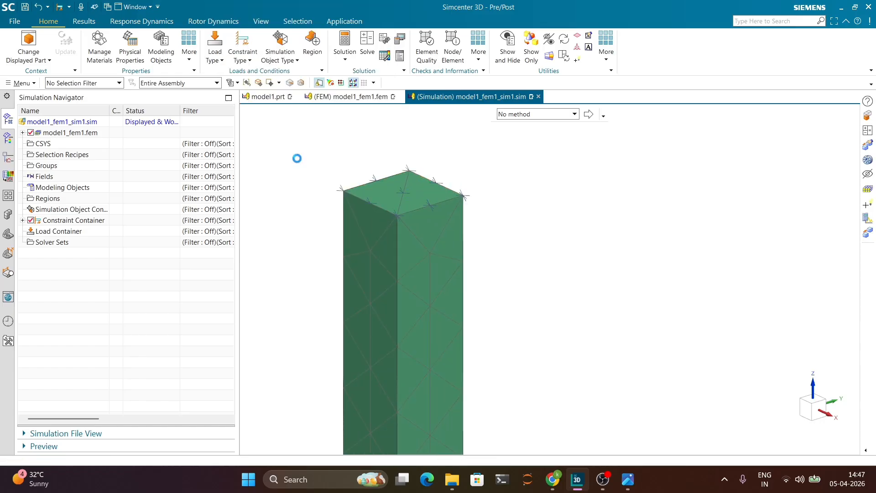
scroll(375, 144, "down", 5)
scroll(375, 145, "up", 6)
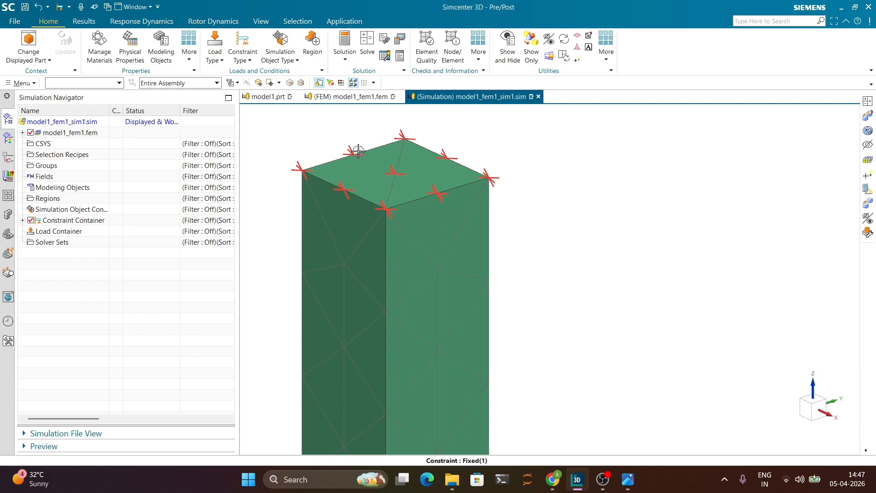
left_click(22, 220)
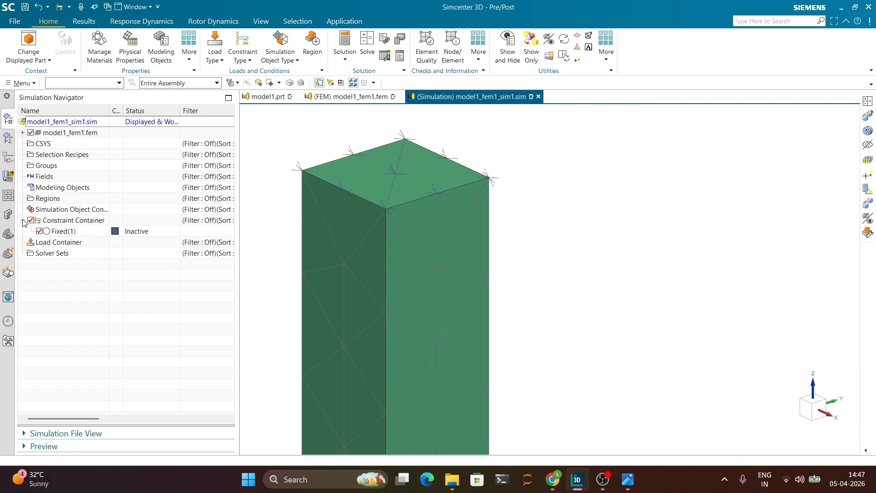
left_click(63, 231)
- Apply a 100 N force to the bar's bottom end face, directed along the Z axis away from the bar
scroll(446, 152, "down", 8)
scroll(449, 199, "down", 2)
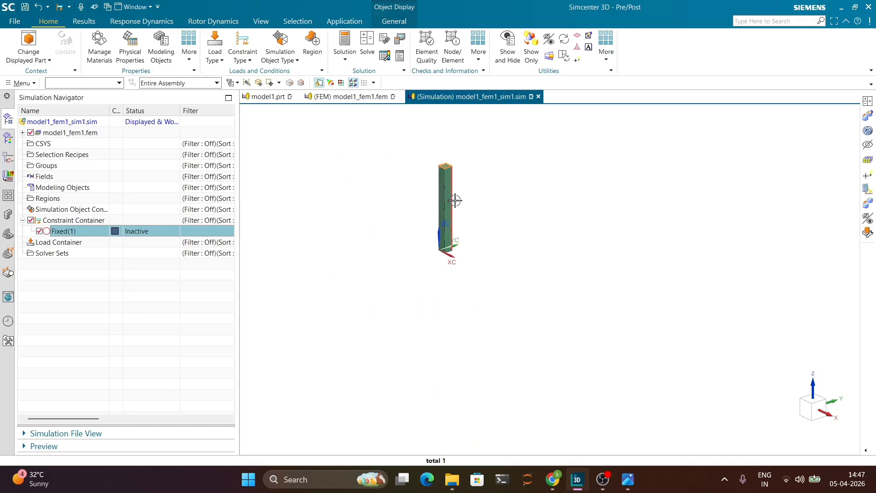
middle_click_drag(429, 230, 460, 228)
scroll(475, 258, "up", 4)
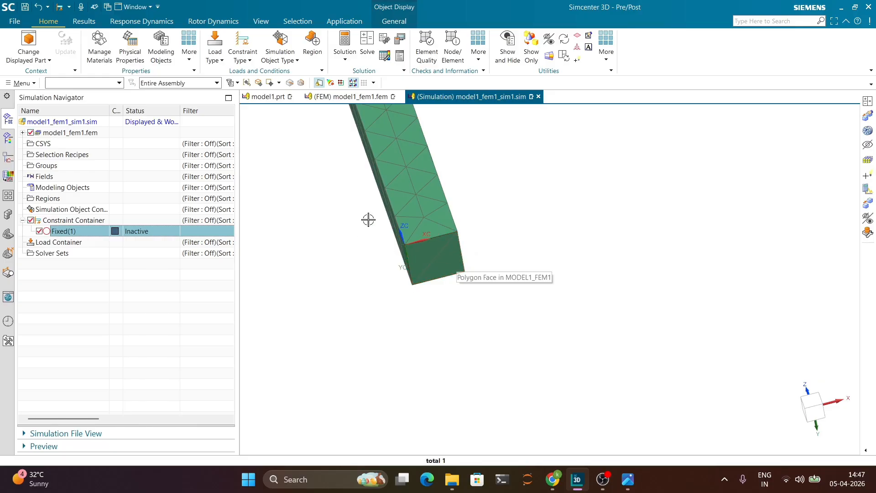
left_click(216, 58)
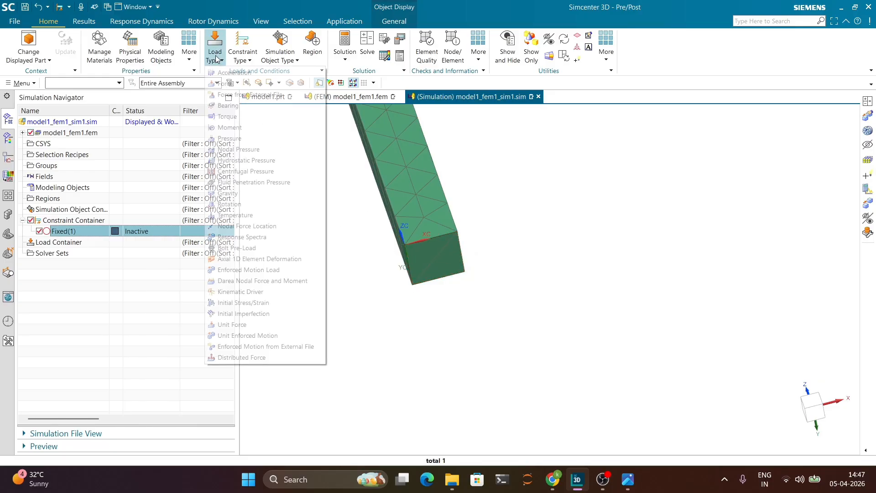
left_click(225, 84)
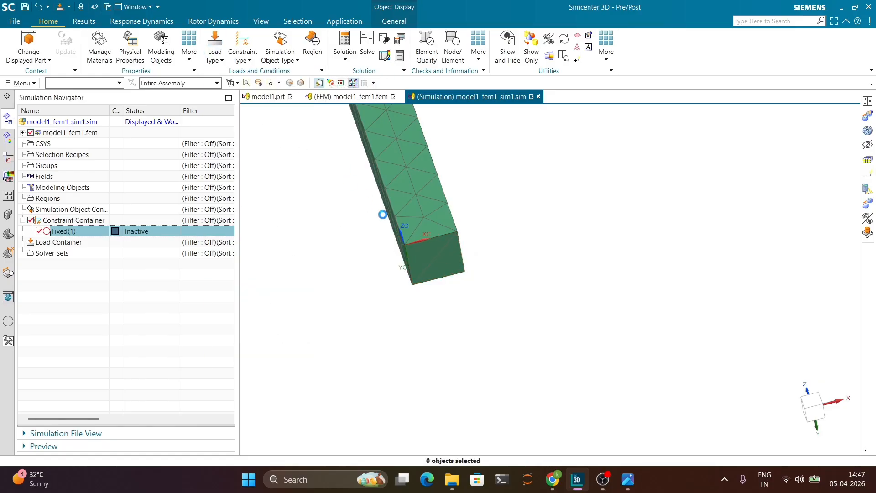
left_click(425, 263)
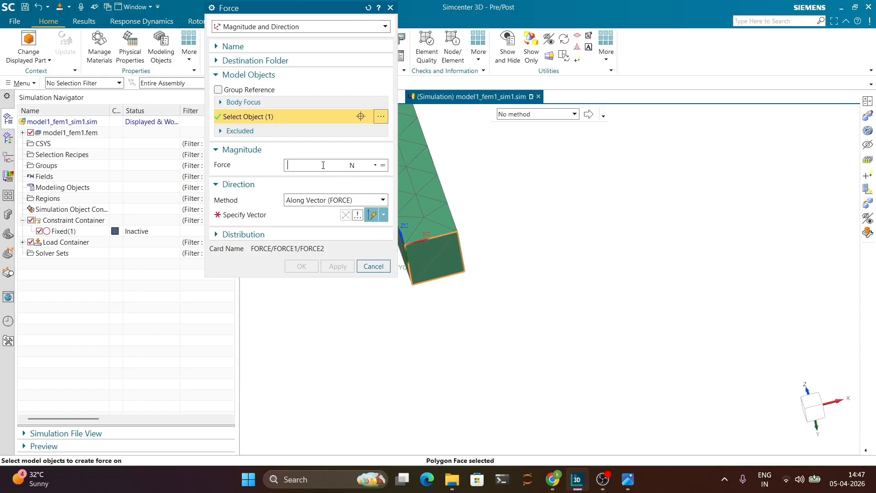
left_click(338, 201)
left_click(333, 213)
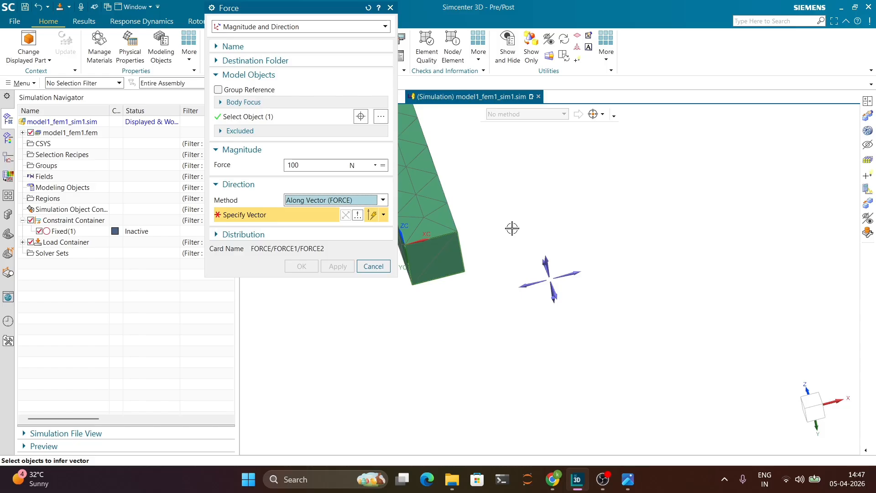
middle_click_drag(514, 231, 529, 237)
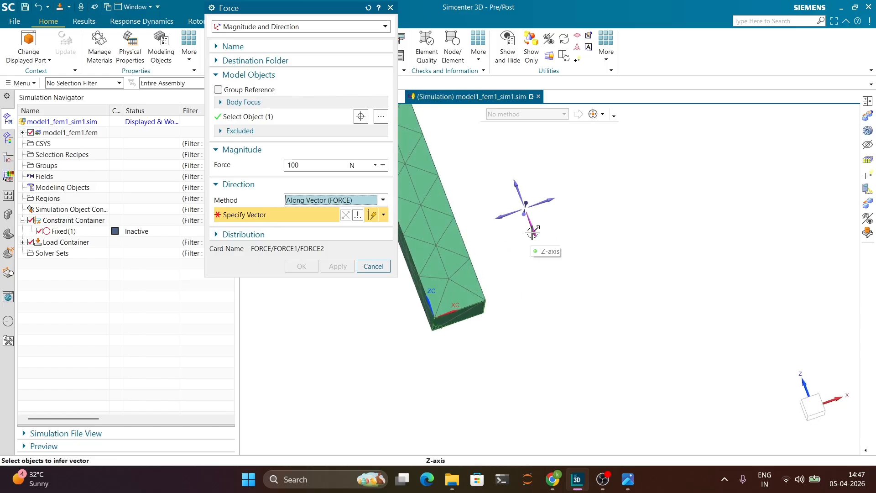
left_click(532, 232)
left_click(302, 266)
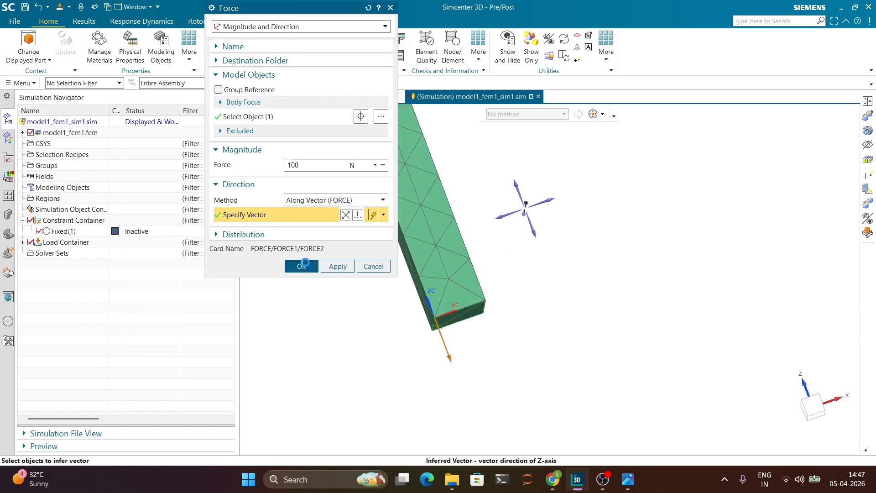
- Examine the fixed constraint symbols at the bar's top end and the force arrows at its bottom end
scroll(429, 349, "down", 6)
scroll(378, 201, "up", 5)
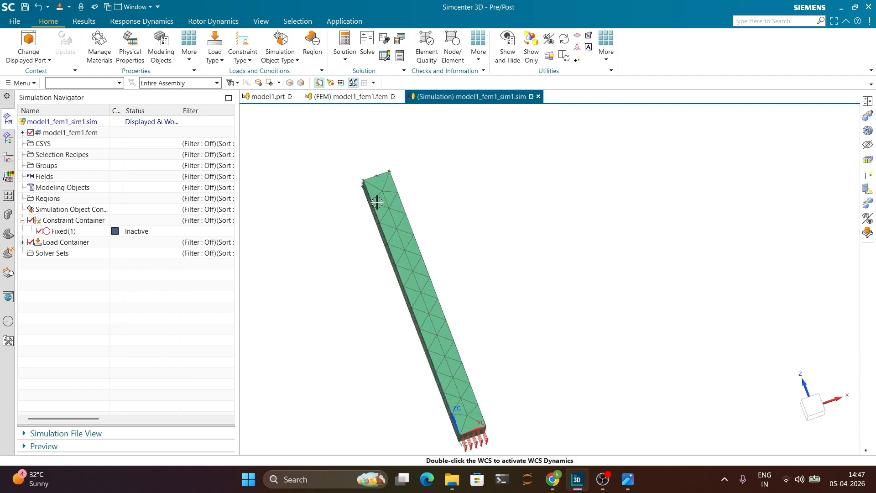
scroll(359, 172, "up", 4)
scroll(342, 157, "down", 3)
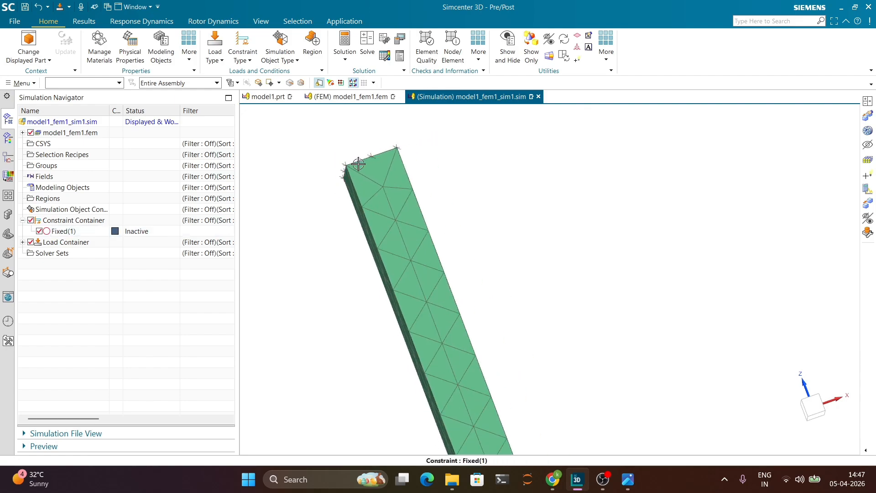
scroll(344, 157, "down", 4)
scroll(397, 291, "up", 3)
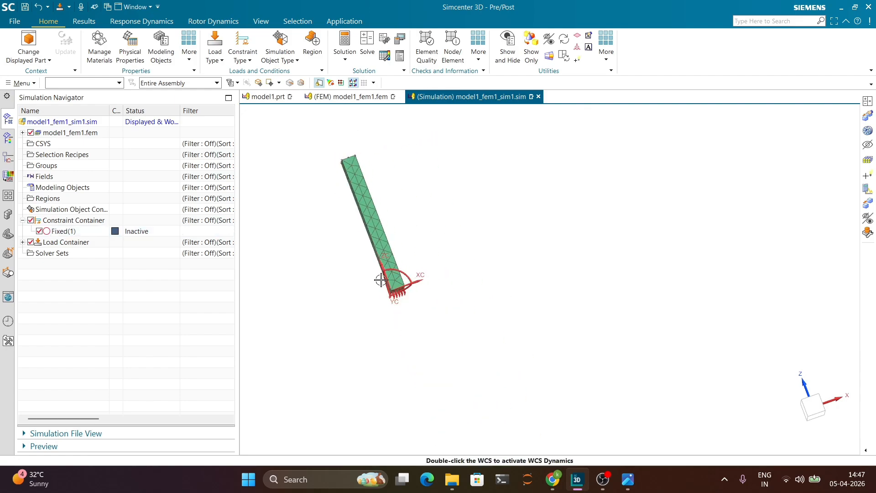
scroll(409, 299, "up", 3)
scroll(406, 297, "down", 3)
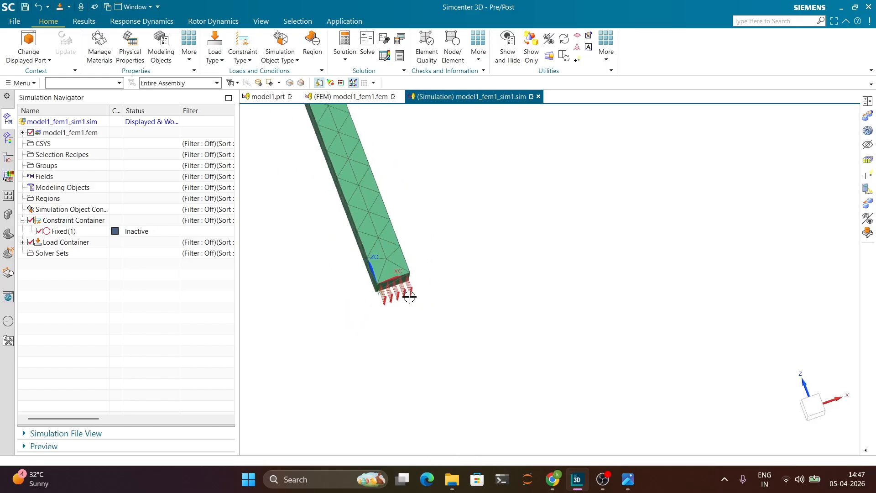
- Create a solution named Structural with the Simcenter Nastran solver, Structural analysis type and SOL 101 Linear Statics solution type
left_click(345, 44)
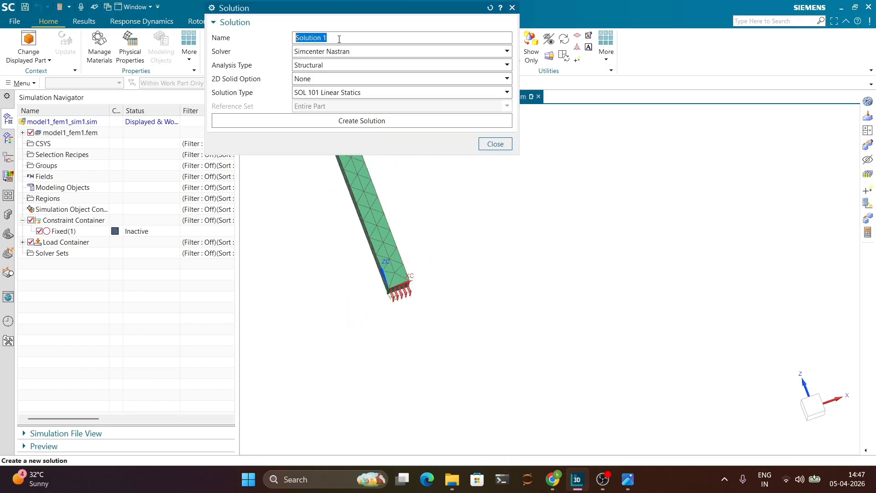
type("Structural")
left_click(328, 51)
left_click(328, 51)
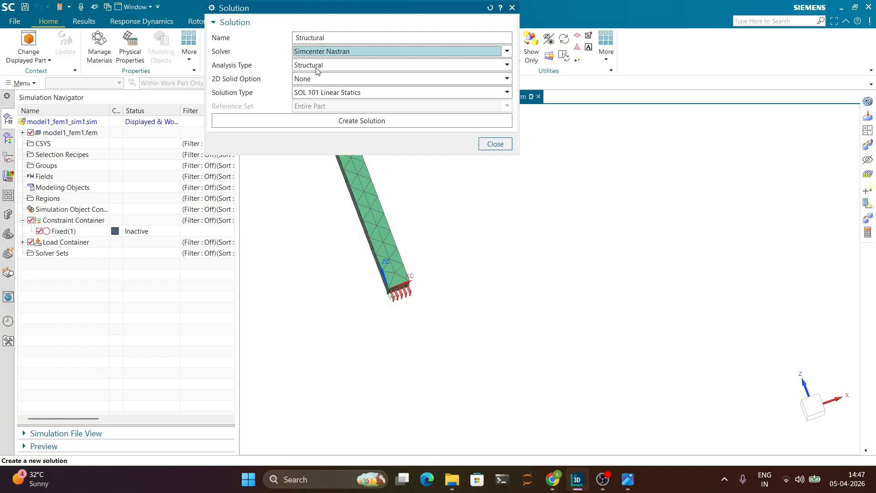
left_click(318, 66)
left_click(317, 69)
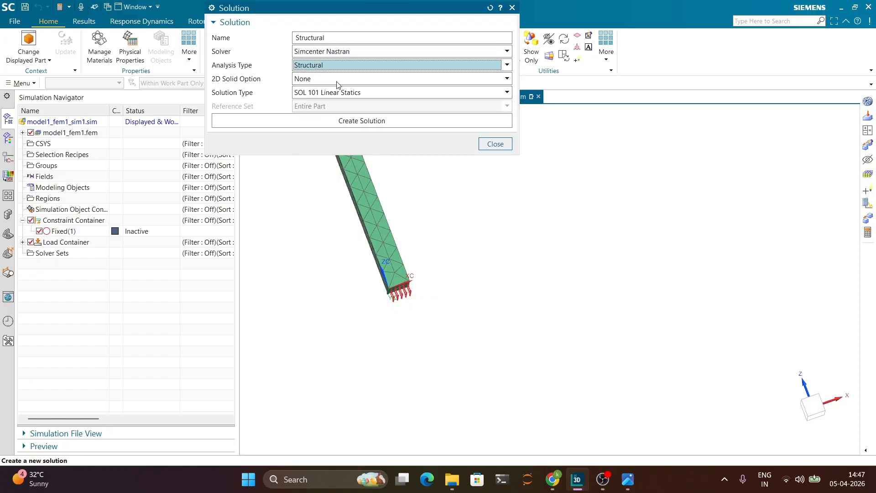
left_click(351, 121)
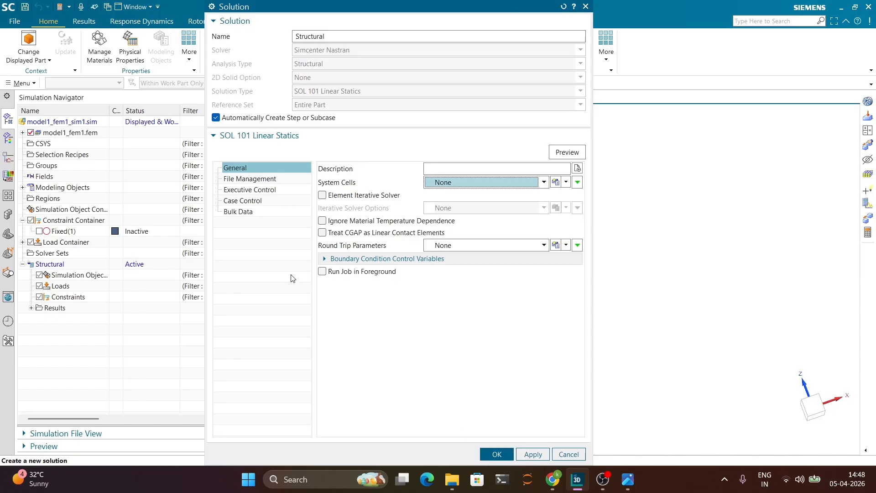
- Review the File Management, Executive Control, Case Control and Bulk Data settings, and accept the Structural solution
left_click(251, 179)
left_click(250, 189)
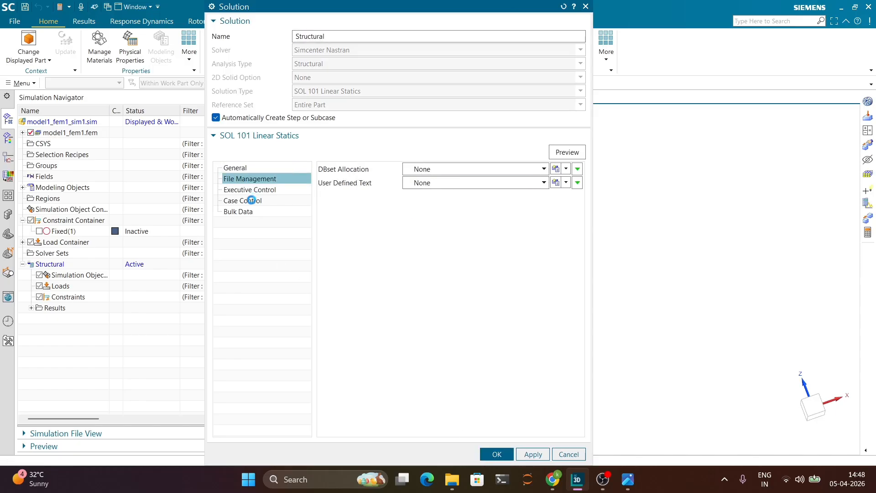
left_click(246, 204)
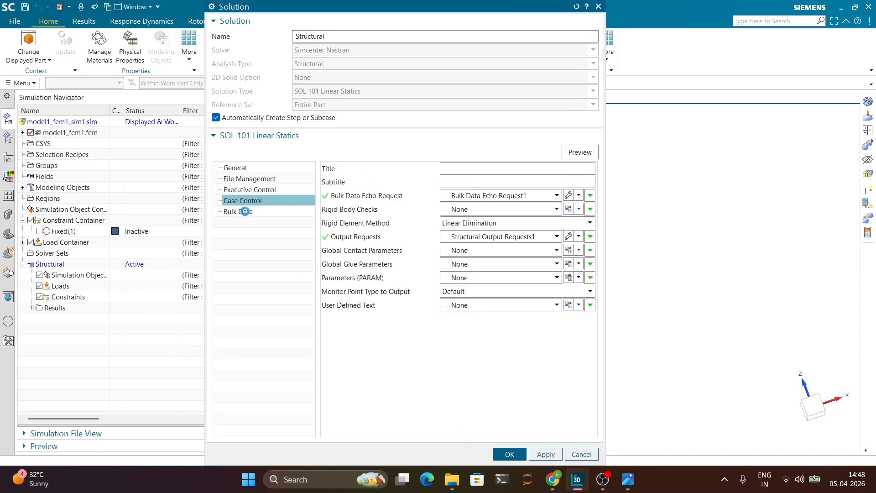
left_click(244, 211)
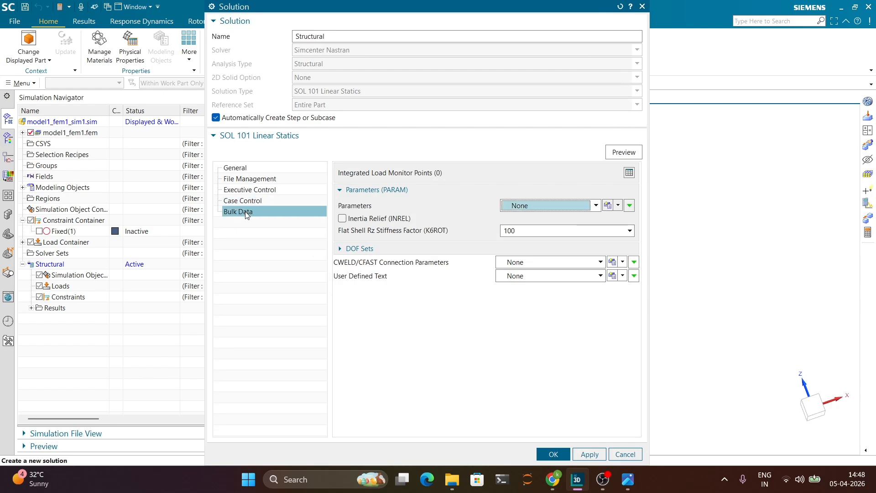
left_click(552, 454)
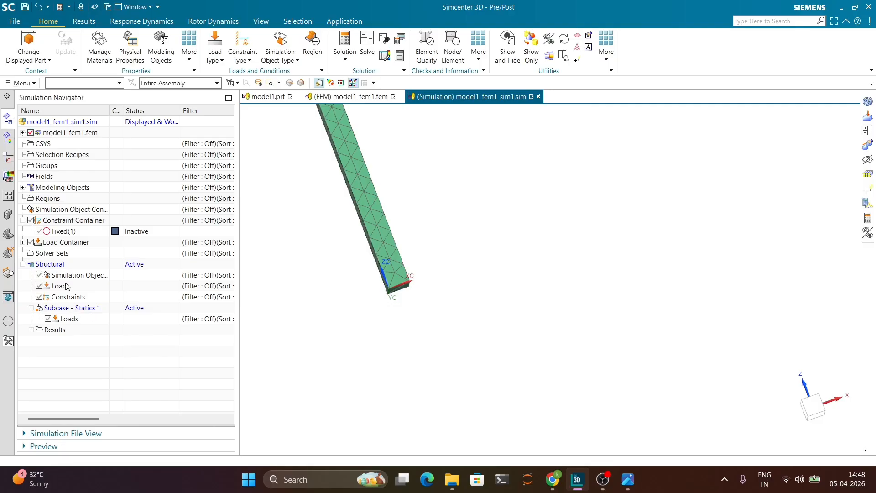
- Expand the Load Container to check the force, and add the Fixed(1) constraint to the active solution step
left_click(122, 267)
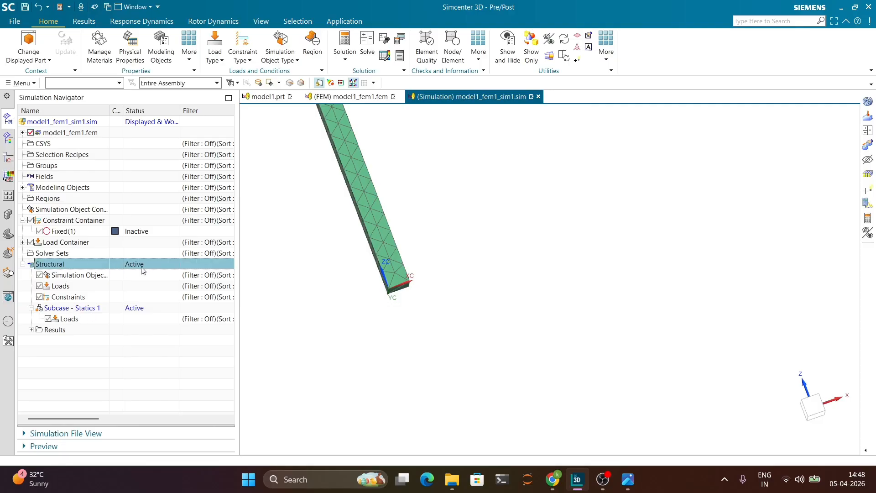
left_click(63, 221)
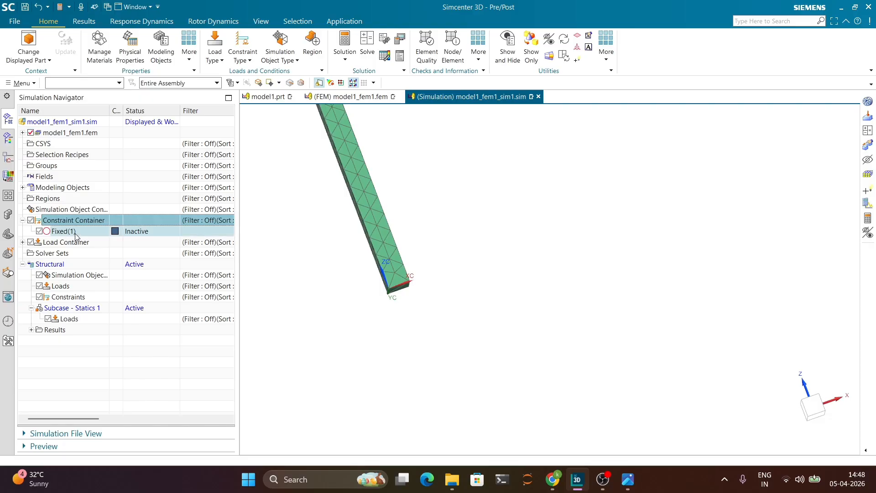
left_click(22, 243)
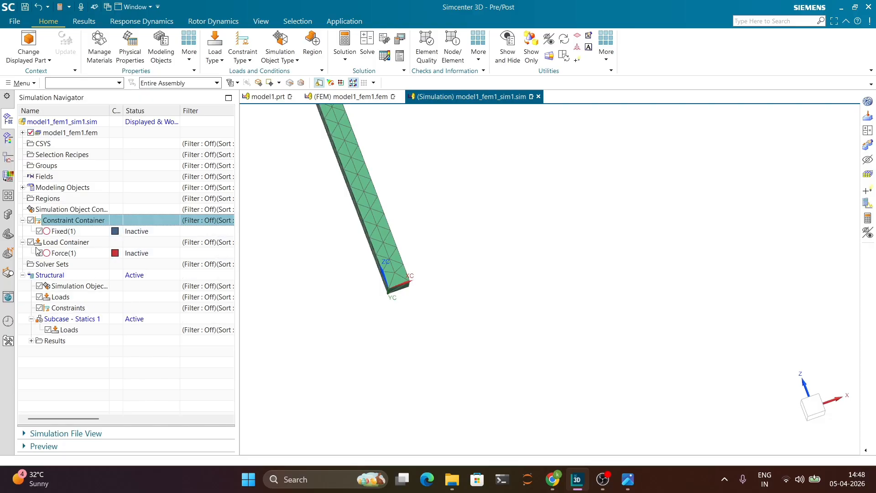
left_click(66, 256)
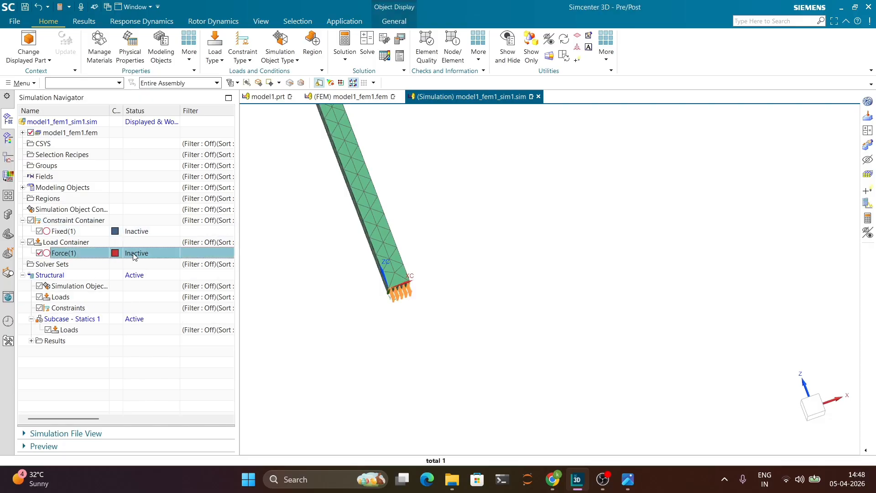
left_click(81, 233)
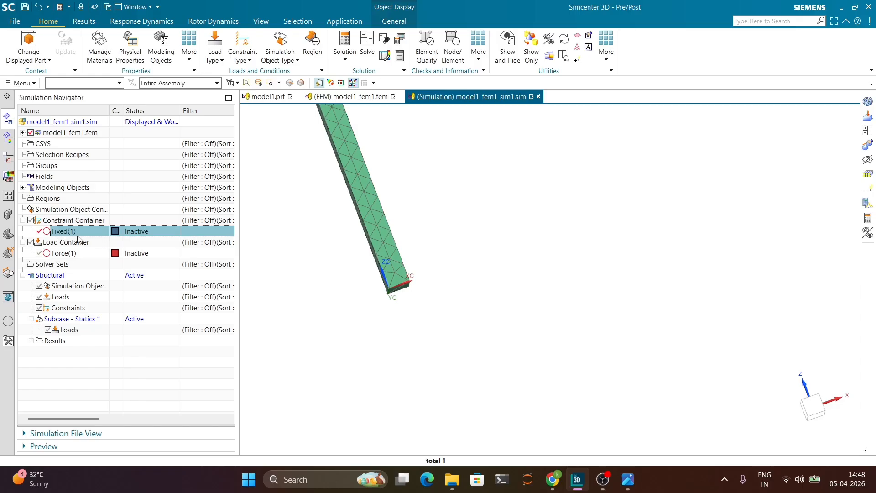
right_click(72, 231)
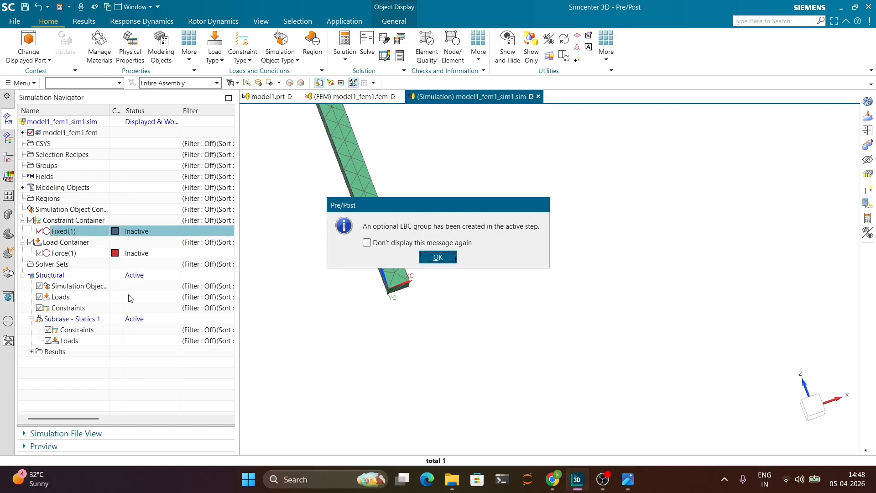
left_click(430, 257)
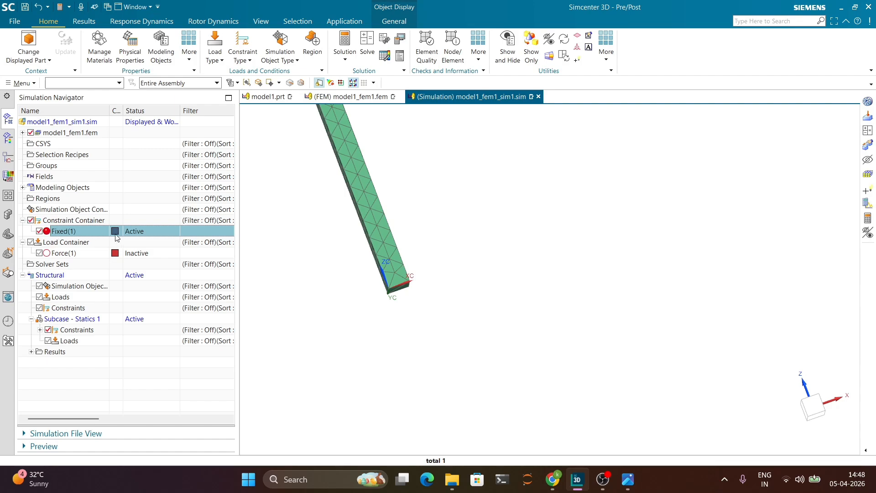
- Add the Force(1) load to the active solution step
right_click(64, 254)
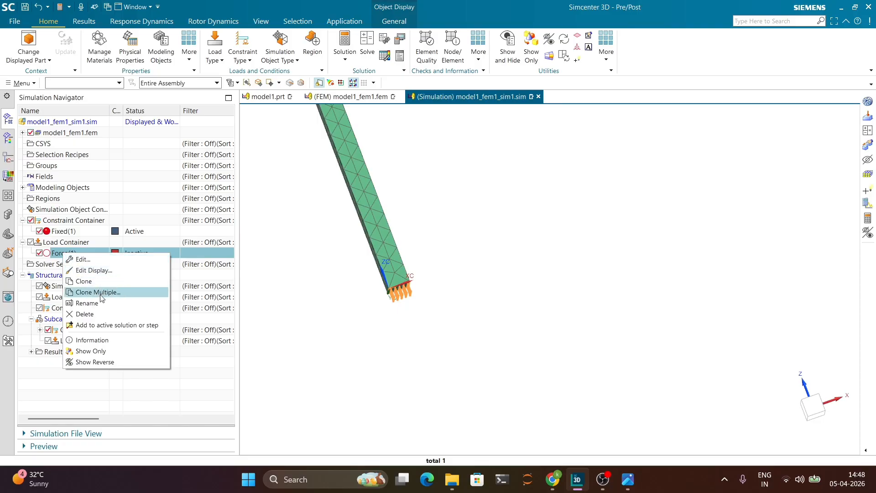
left_click(93, 325)
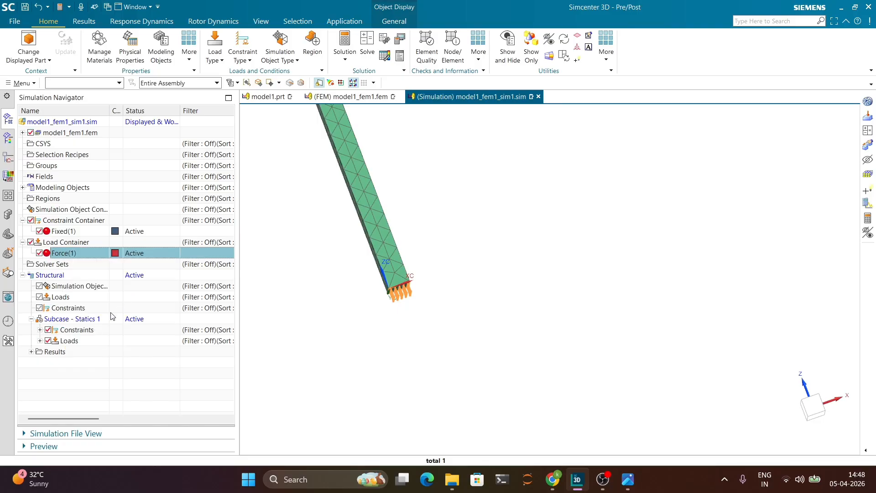
- Solve the Structural solution with Model Setup Check enabled, and collapse its Results node
left_click(61, 277)
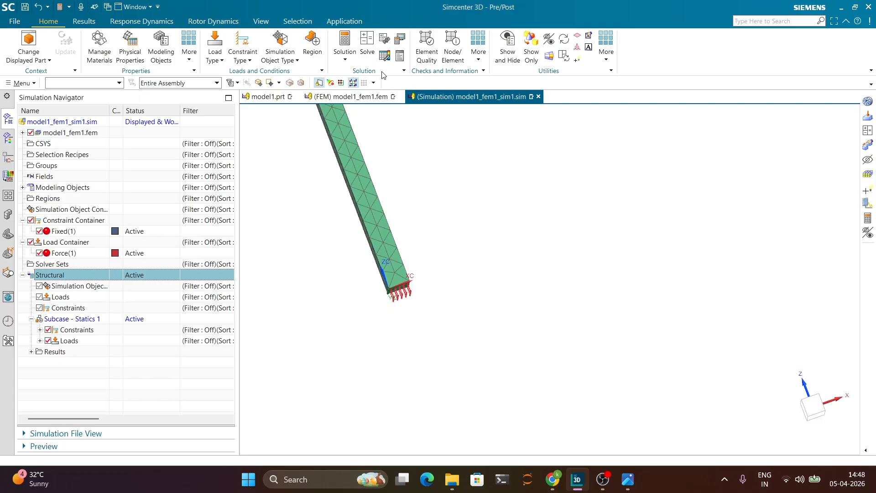
left_click(369, 45)
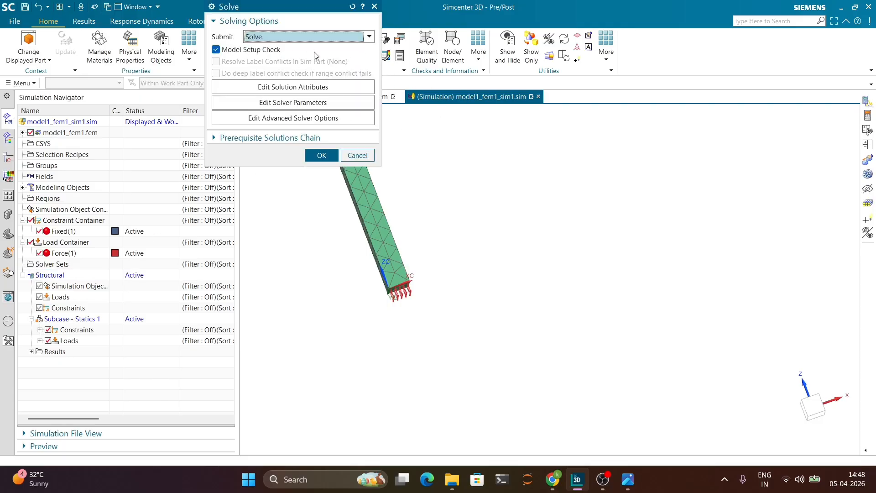
left_click(319, 156)
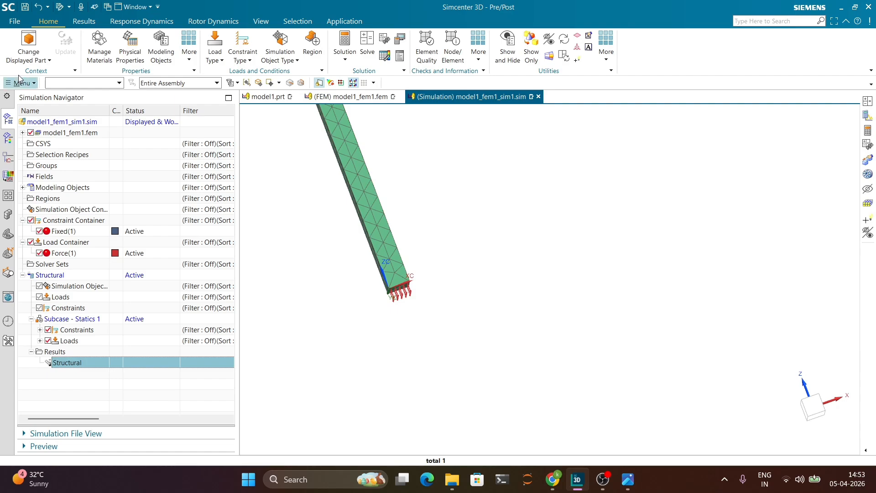
left_click(31, 352)
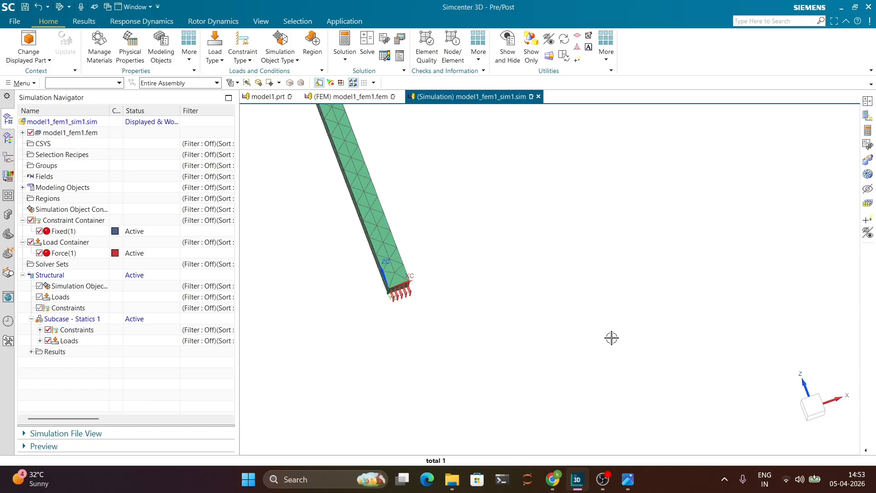
- Start a Save As of the simulation and create a folder named Model1 on the Desktop for its parts
left_click(15, 21)
mouse_move(45, 91)
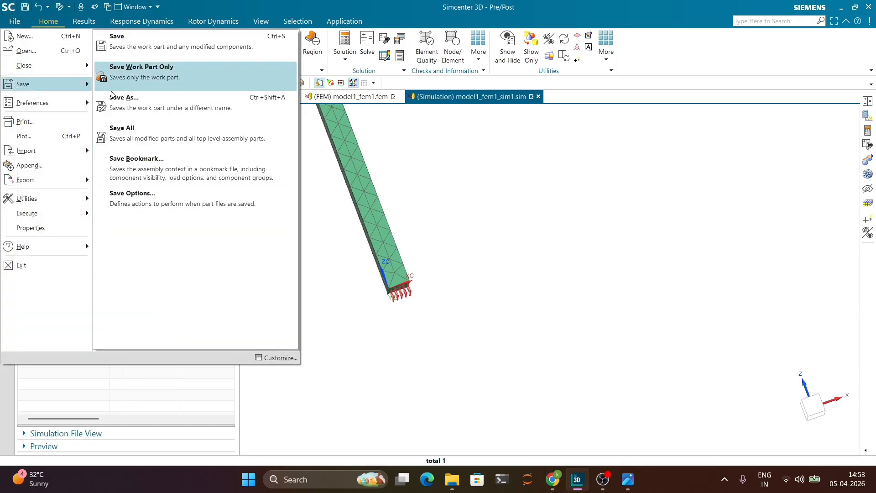
left_click(196, 120)
left_click(525, 128)
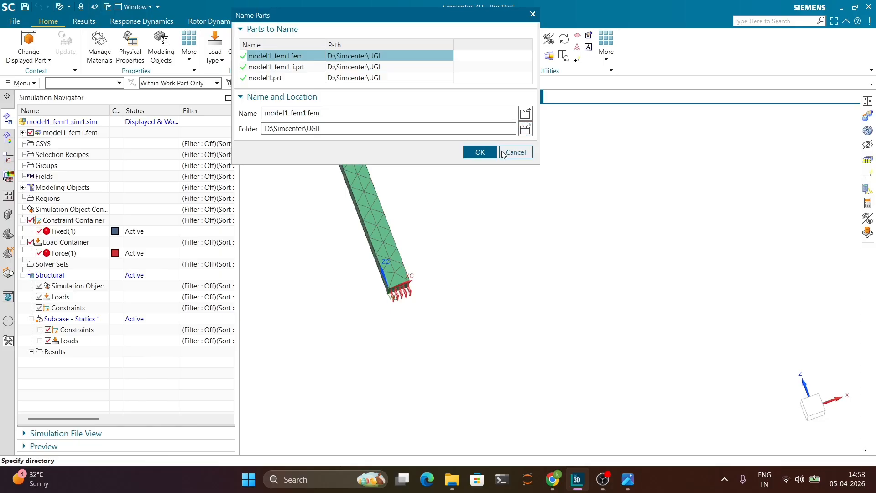
scroll(269, 168, "up", 5)
scroll(269, 169, "up", 5)
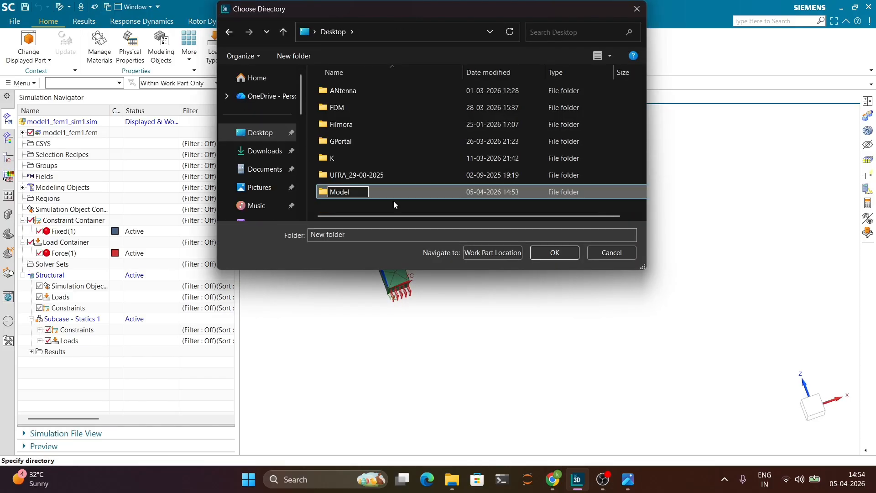
type("1")
key("Return")
key("Return")
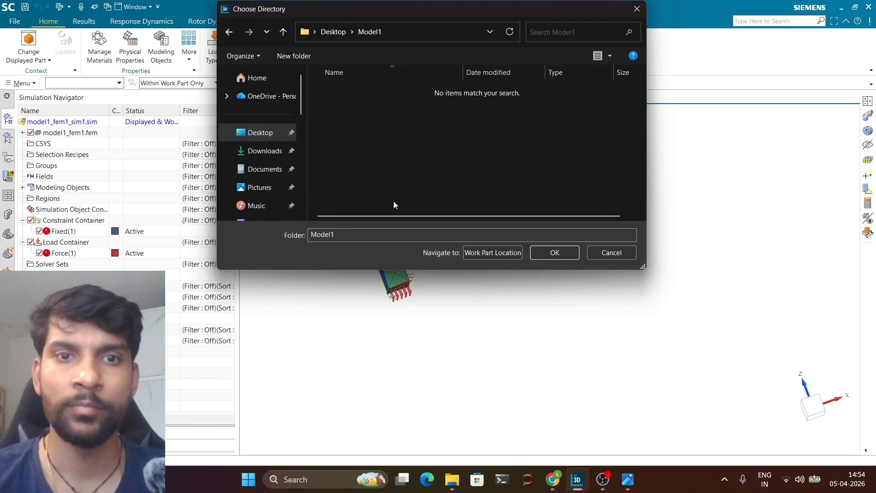
- Set the new Model1 folder as the location for model1_fem1.fem and save the simulation there as model1_fem1_sim1
left_click(555, 253)
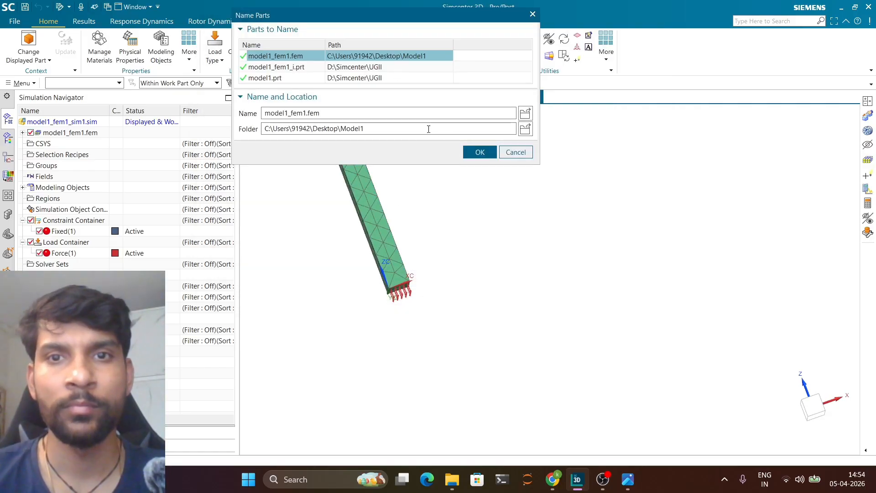
left_click(477, 154)
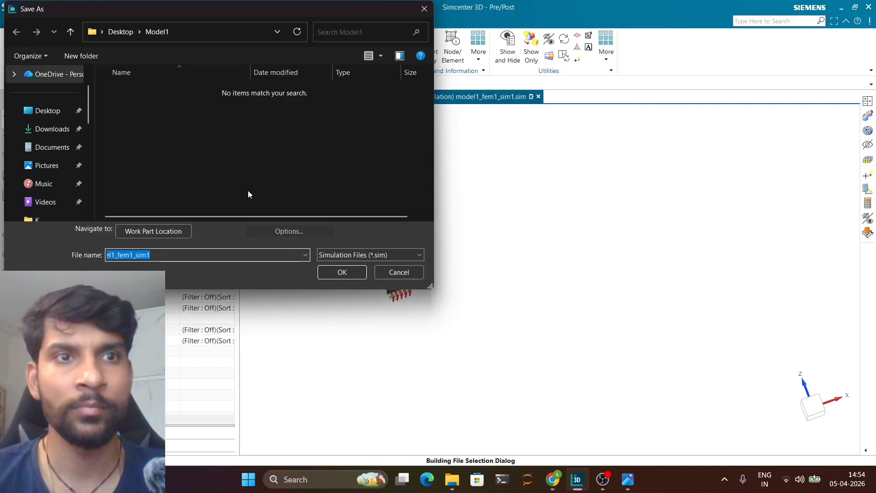
left_click(343, 272)
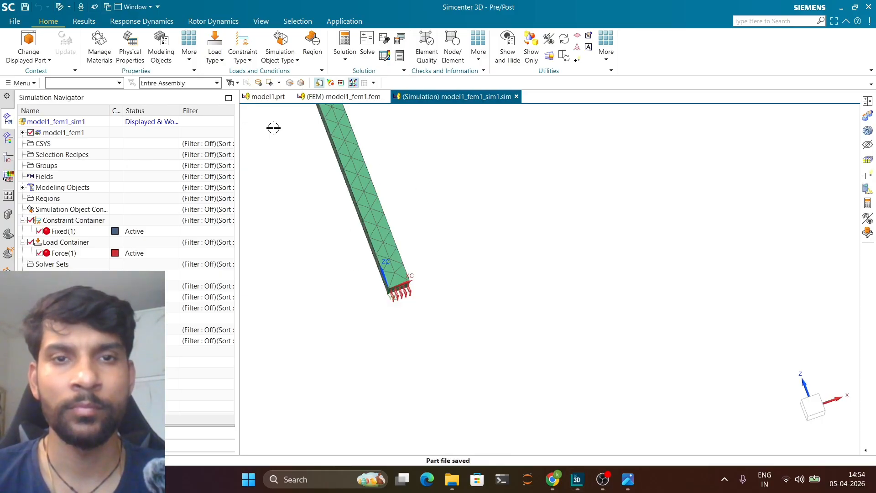
- Solve the Structural solution of the saved simulation, decline the message review, and close the job monitor and information windows
left_click(367, 46)
left_click(319, 155)
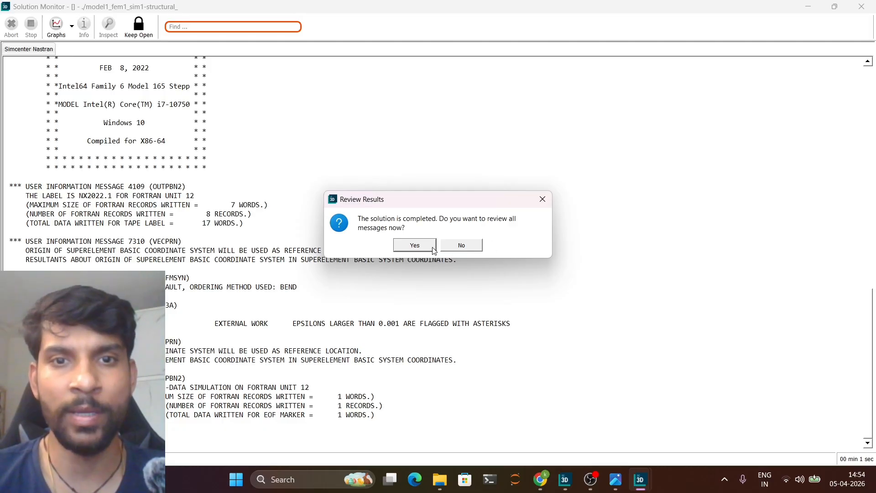
left_click(461, 245)
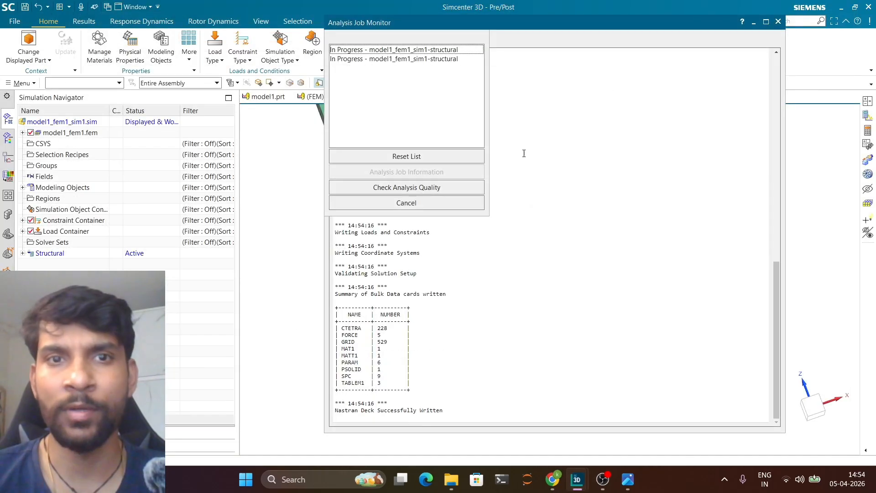
left_click(448, 204)
left_click(778, 21)
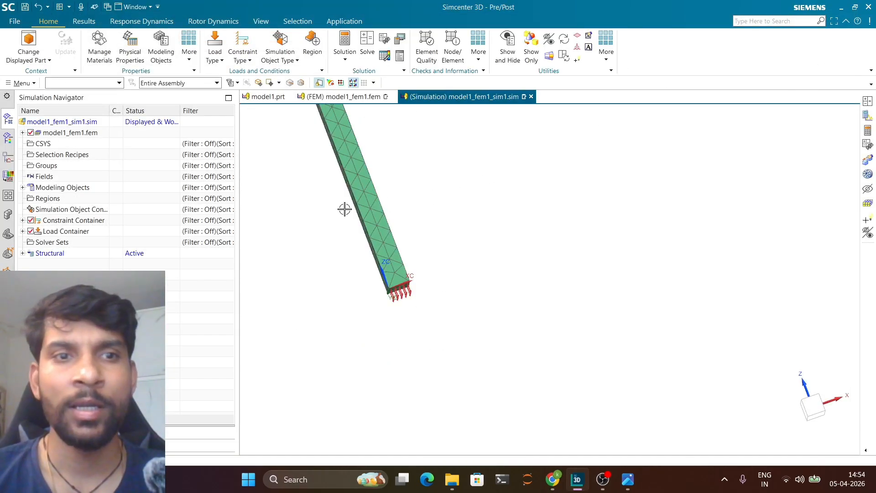
- Open the Structural solution's results and plot the nodal displacement magnitude contour on the bar
left_click(23, 253)
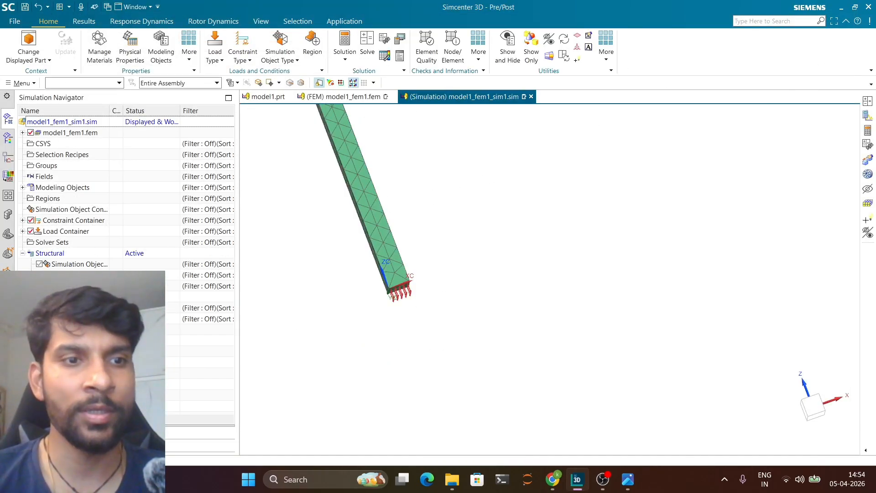
double_click(68, 340)
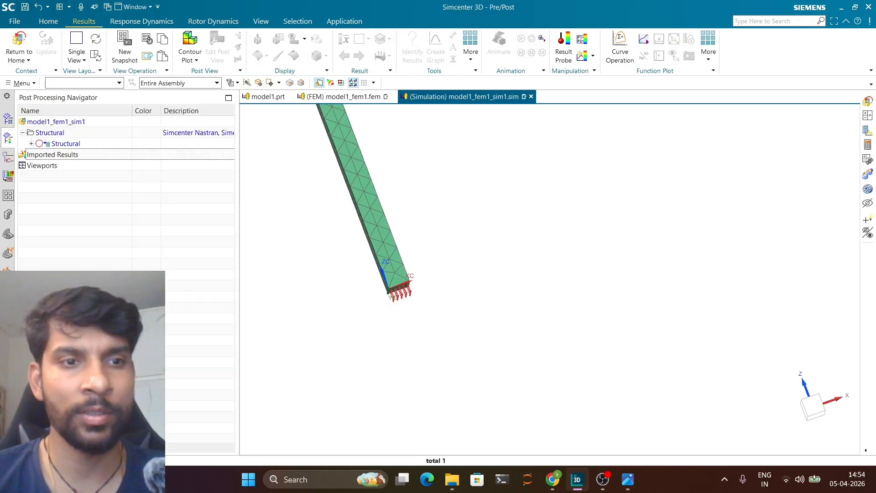
left_click(31, 144)
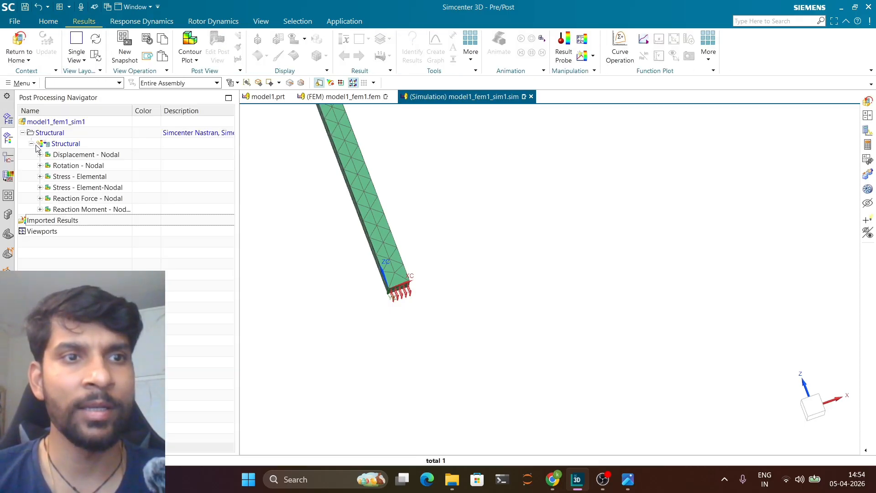
double_click(66, 144)
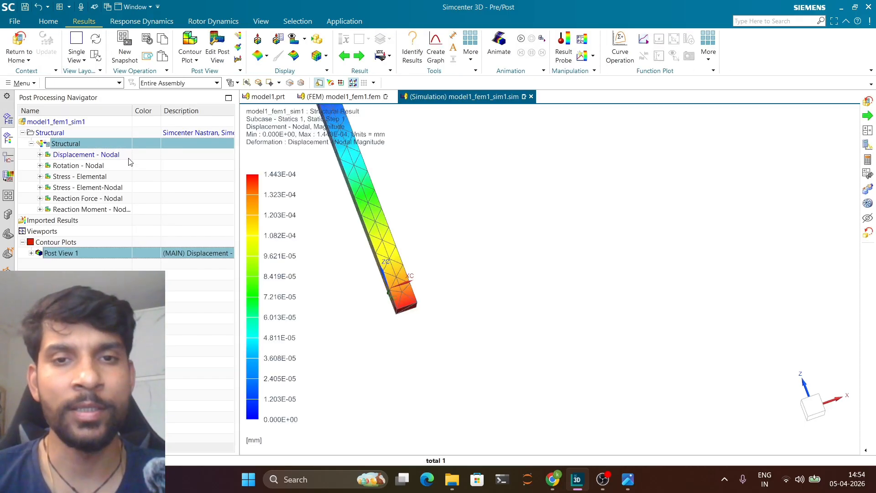
- Play and stop the displacement animation with the whole bar in view, and return from the results to the simulation model
scroll(520, 311, "up", 2)
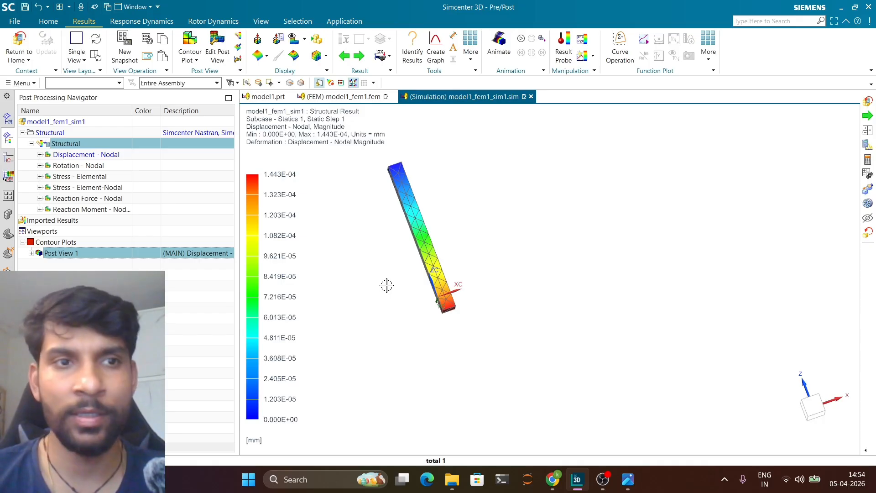
middle_click_drag(440, 270, 494, 241)
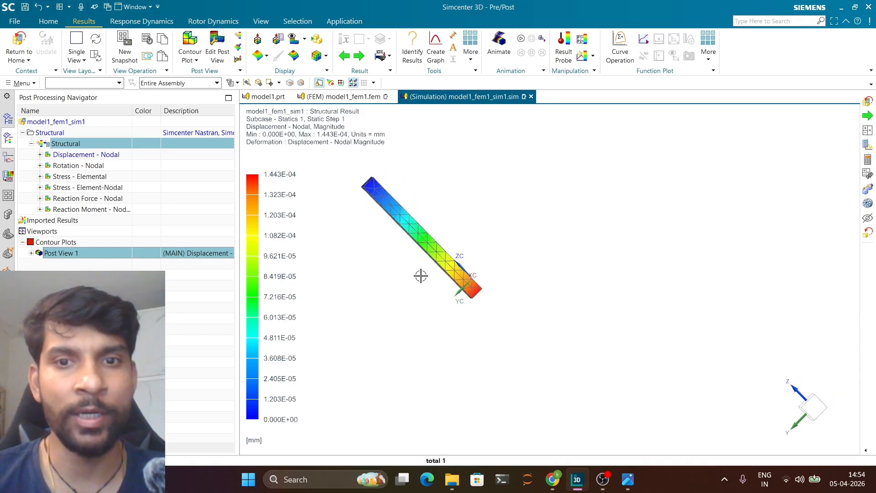
scroll(399, 235, "down", 3)
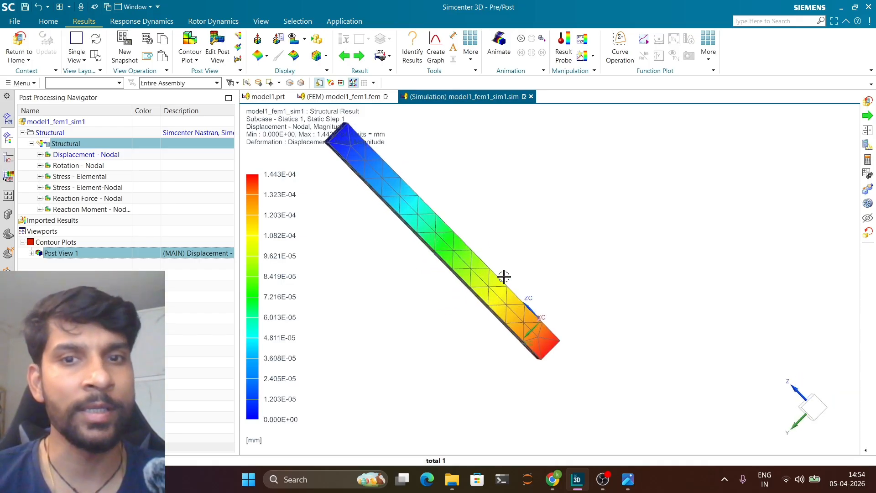
middle_click_drag(503, 276, 529, 249)
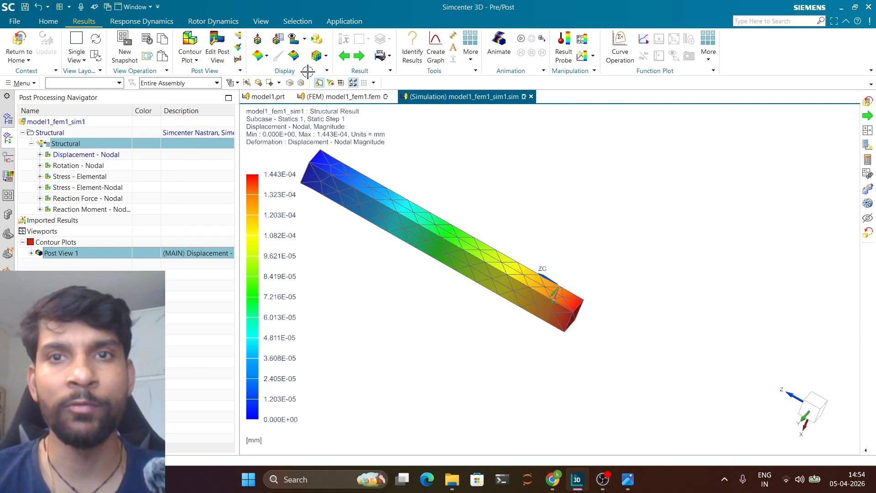
left_click(522, 39)
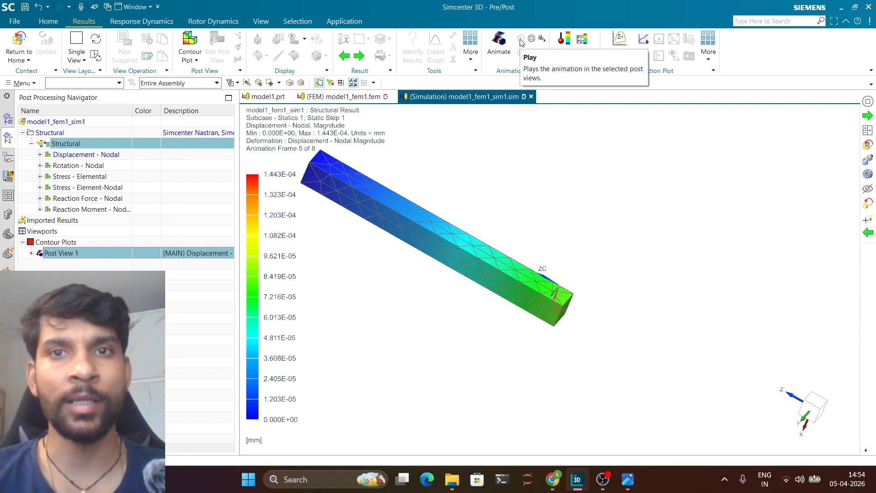
left_click(531, 39)
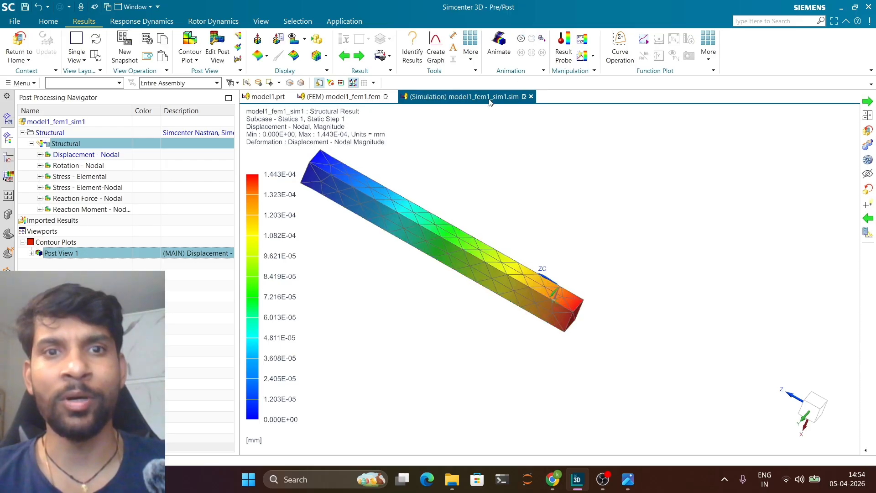
left_click(20, 41)
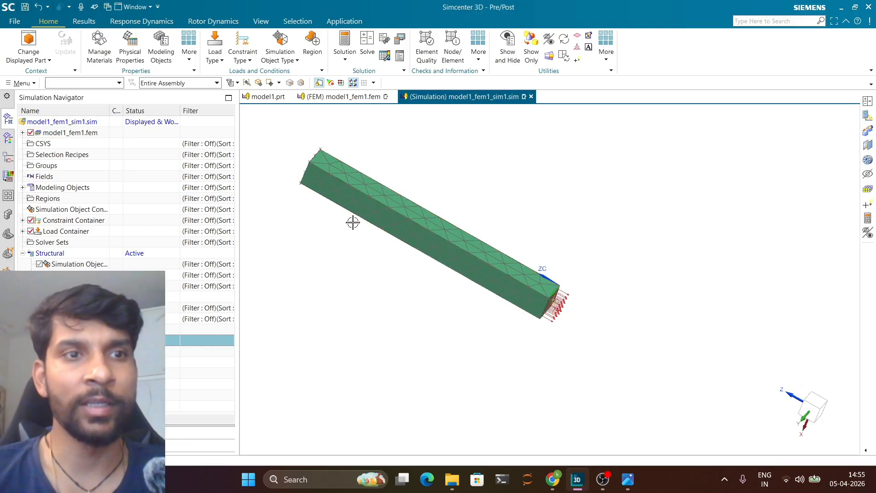
scroll(413, 240, "down", 3)
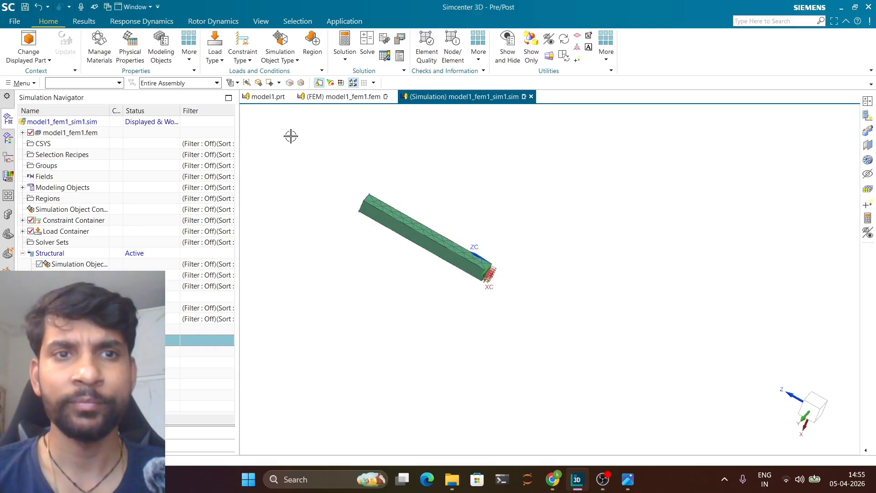
- Display model1.prt and compare it with the Part File stage in the Simcenter workflow.png image
left_click(266, 97)
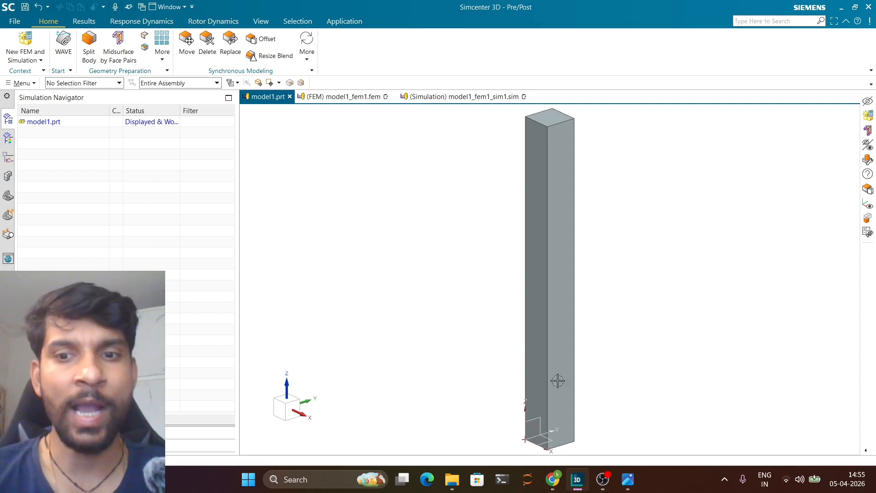
left_click(628, 479)
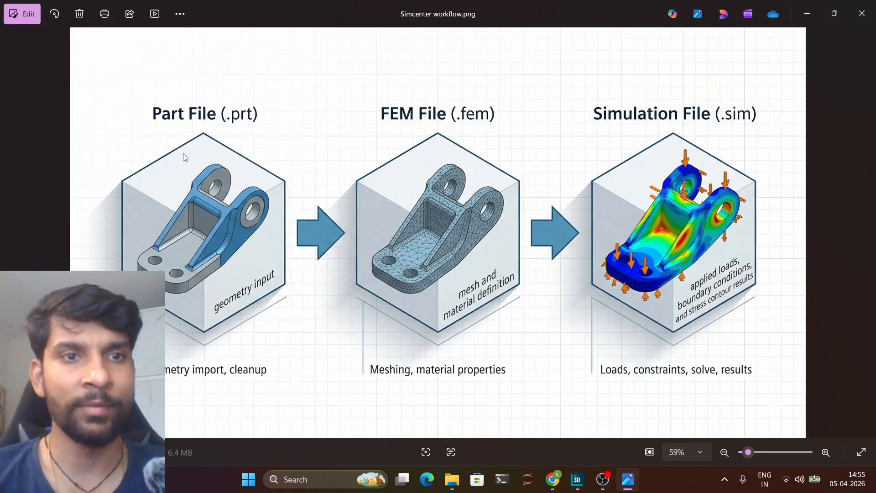
left_click(637, 483)
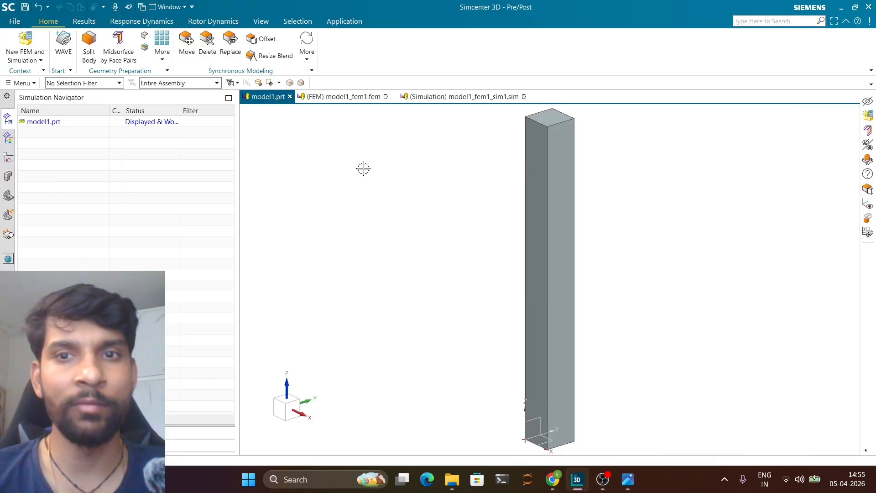
left_click(627, 488)
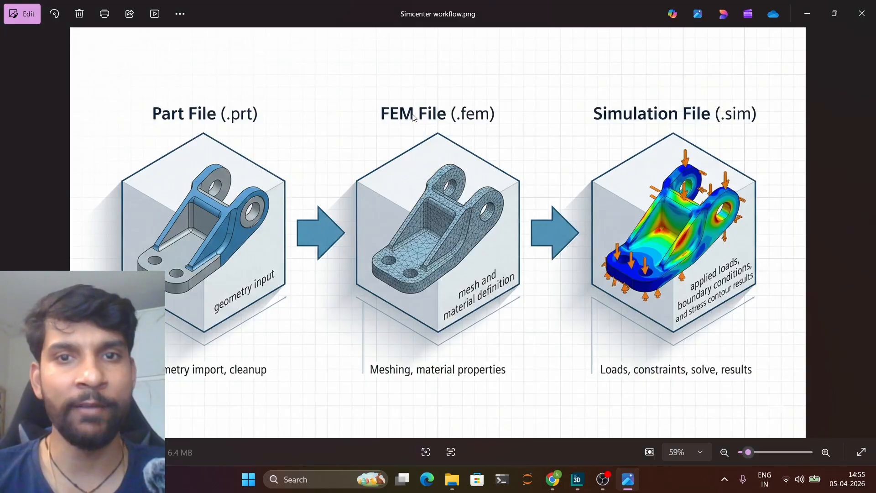
left_click(628, 480)
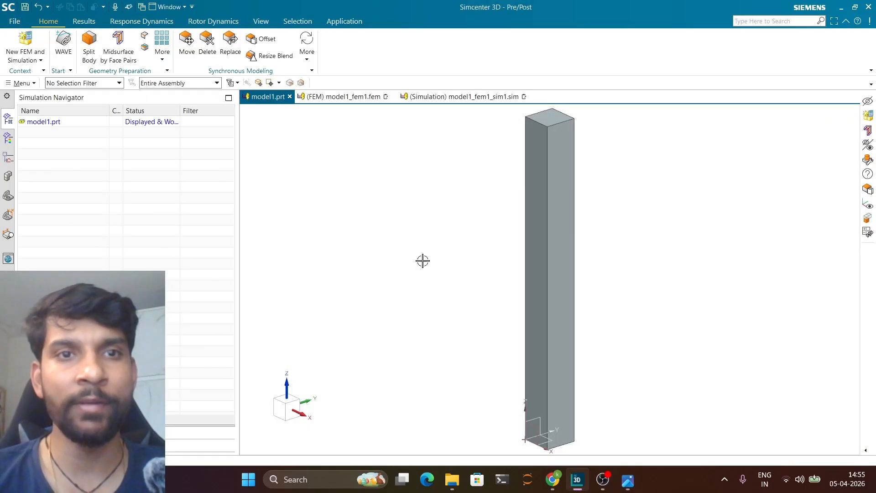
- Display model1_fem1.fem and highlight 3d_mesh(1) in the Aluminium collector under 3D Collectors
left_click(356, 96)
left_click(22, 165)
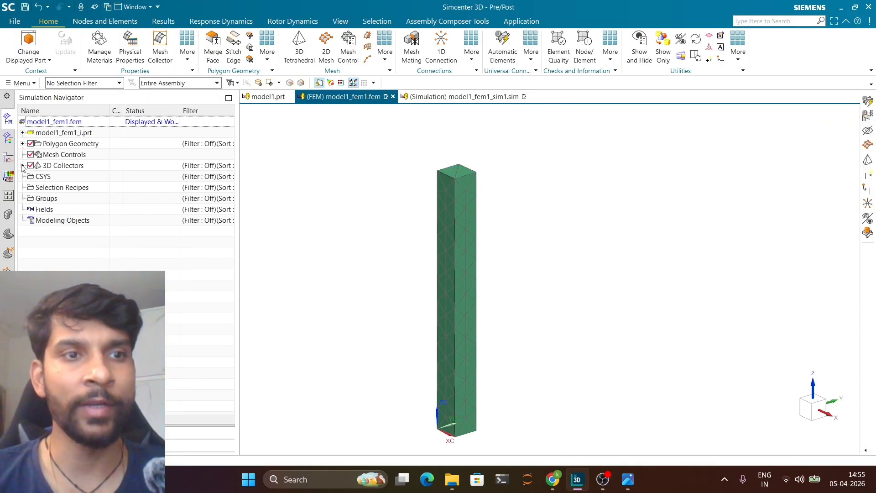
left_click(61, 169)
left_click(22, 166)
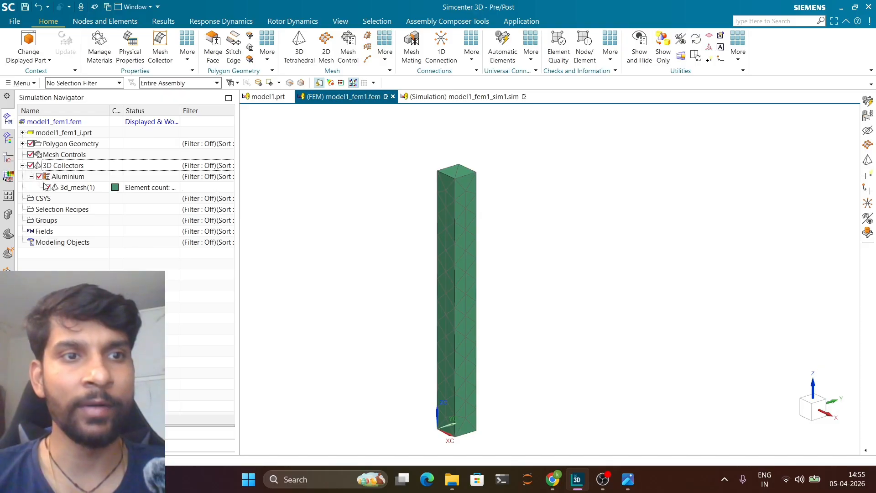
left_click(68, 187)
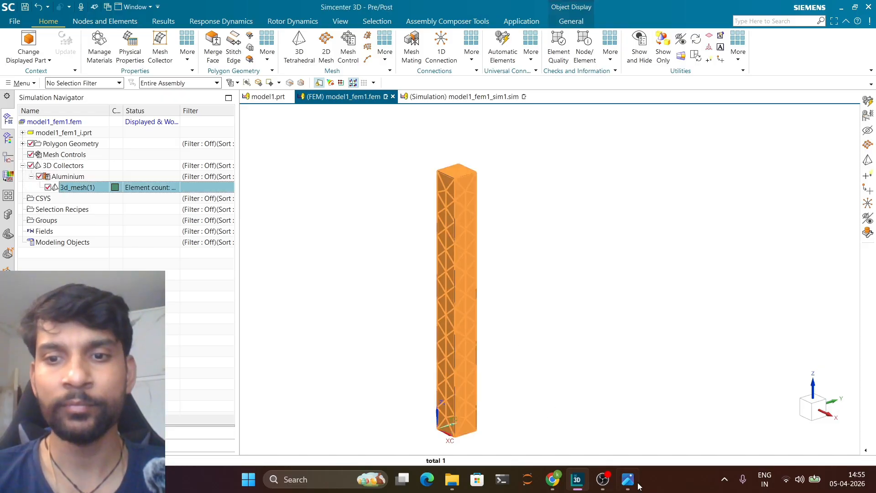
- Check the Simulation File stage in the Simcenter workflow.png image and compare it with model1_fem1_sim1.sim
left_click(628, 479)
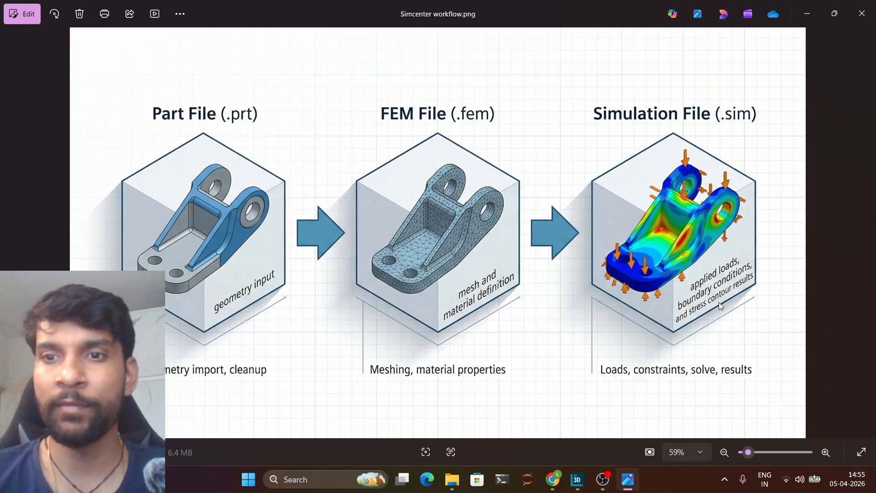
left_click(628, 479)
left_click(456, 96)
scroll(405, 227, "up", 4)
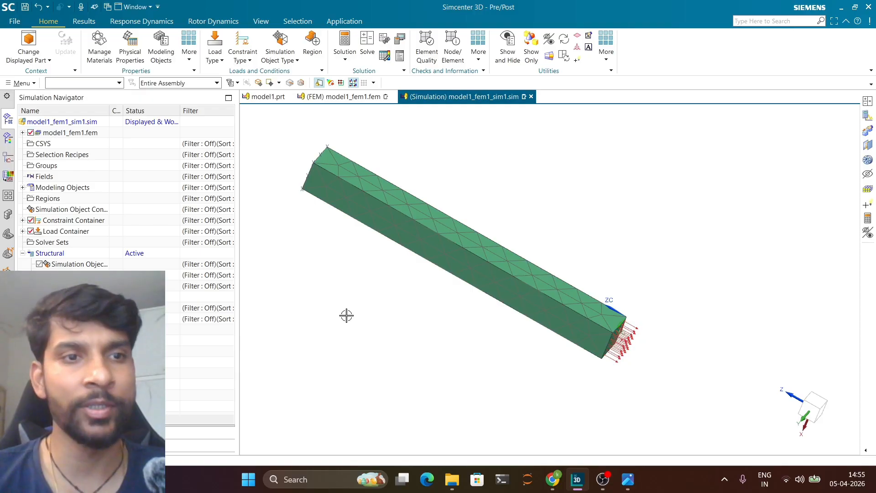
scroll(434, 289, "down", 1)
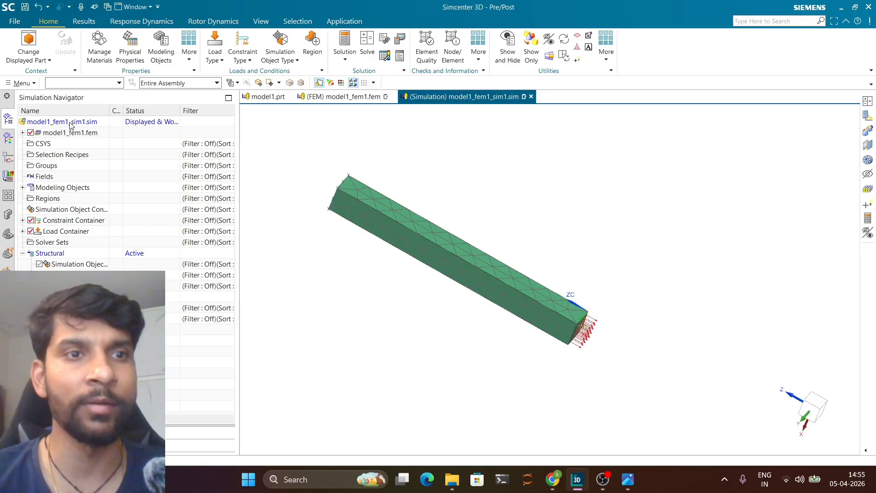
- Switch the display back to model1_fem1.fem
left_click(361, 102)
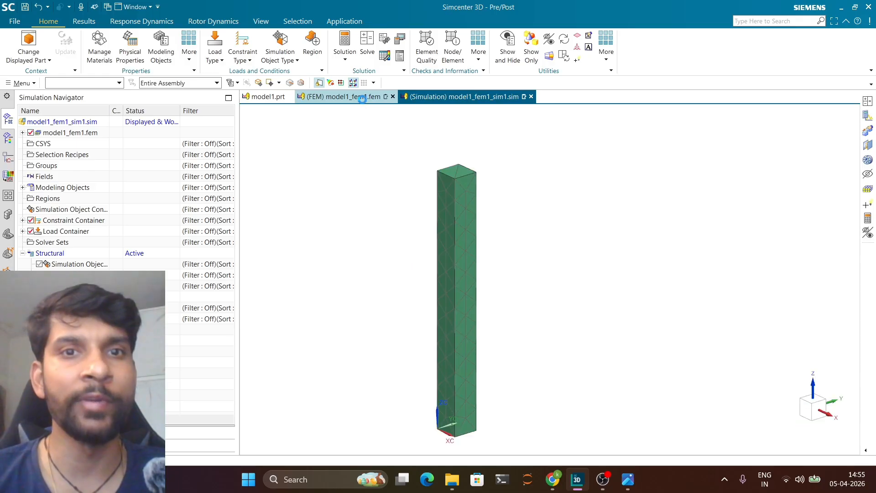